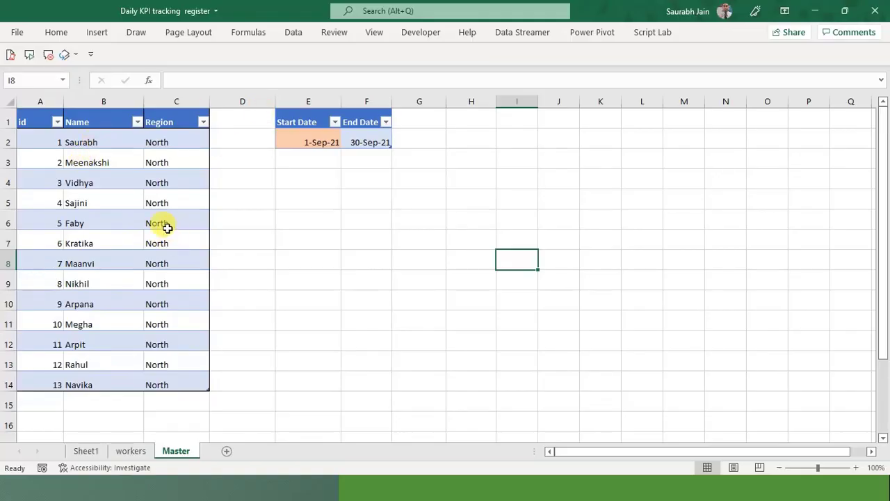
Review the worker names listed in the Master table
click(82, 142)
key(Down)
key(Down)
key(Down)
key(Down)
key(Down)
key(Down)
key(Down)
key(Down)
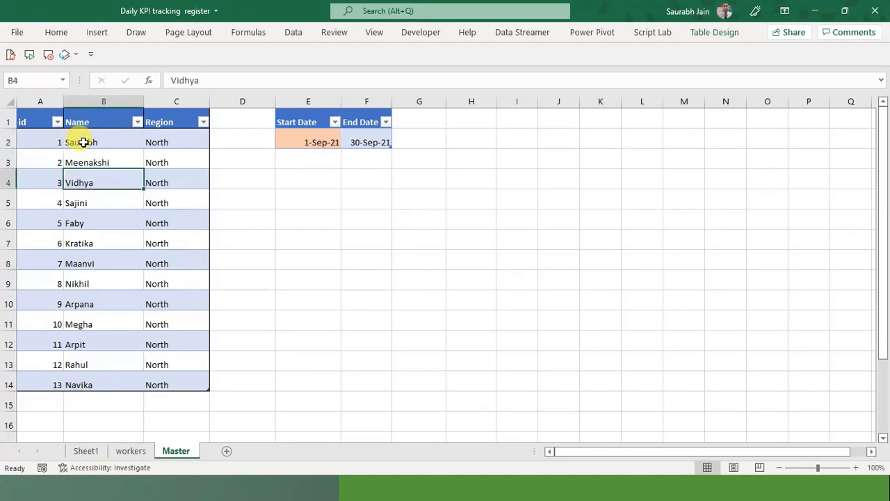
key(Down)
key(Down)
key(Down)
key(Down)
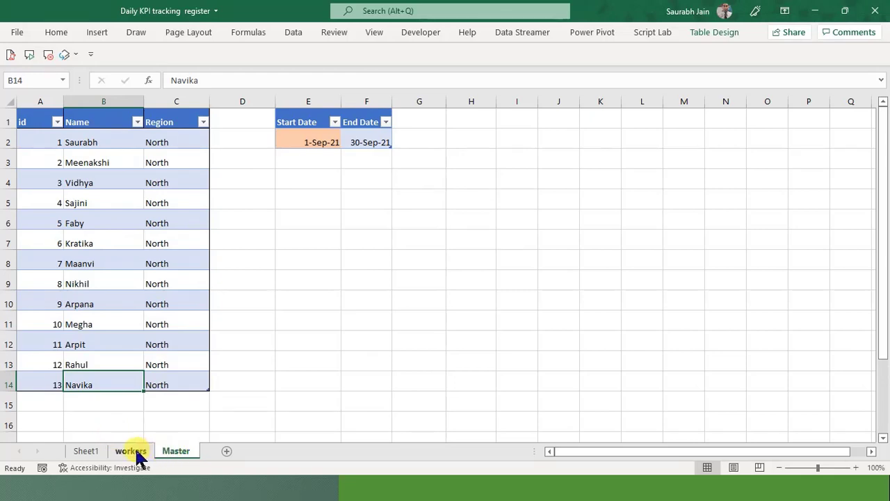
On the workers sheet, check the empty P1 and P2 columns and rename the sheet Register
click(136, 452)
click(249, 240)
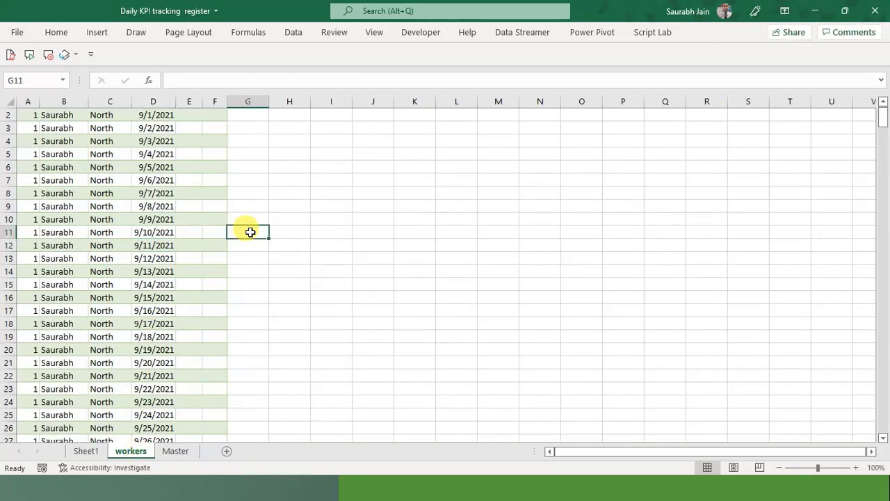
click(191, 129)
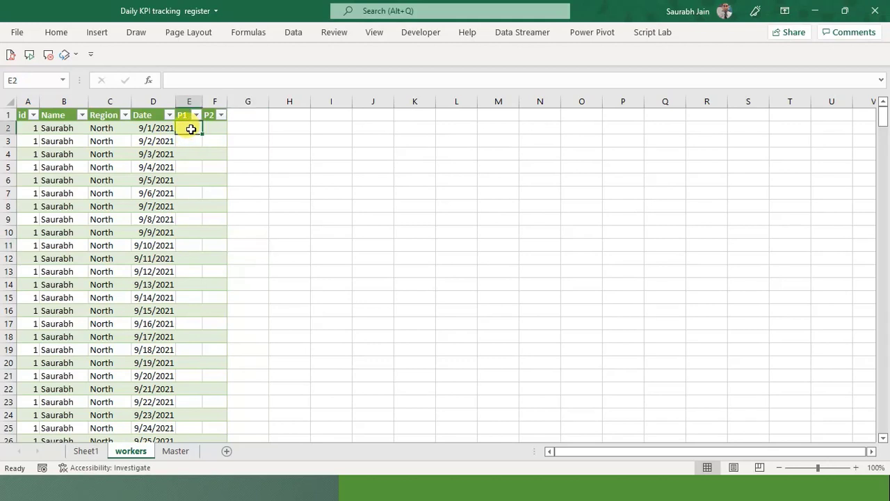
click(211, 130)
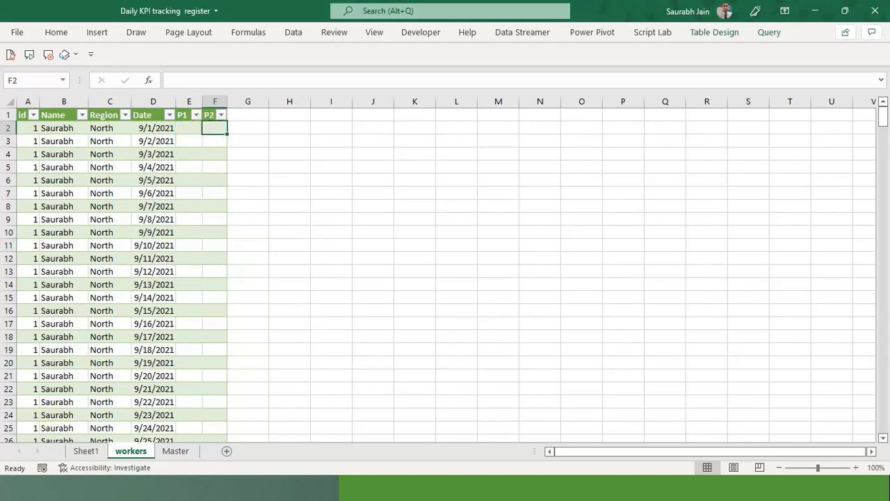
double_click(136, 451)
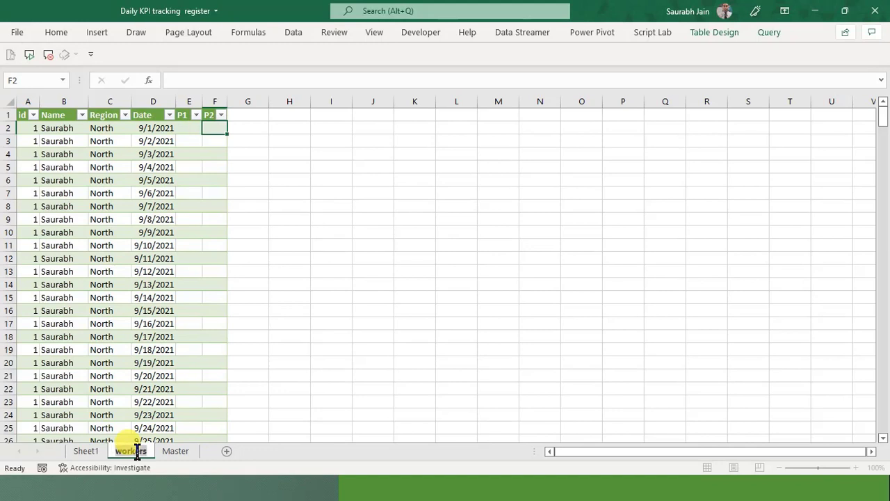
text(Register)
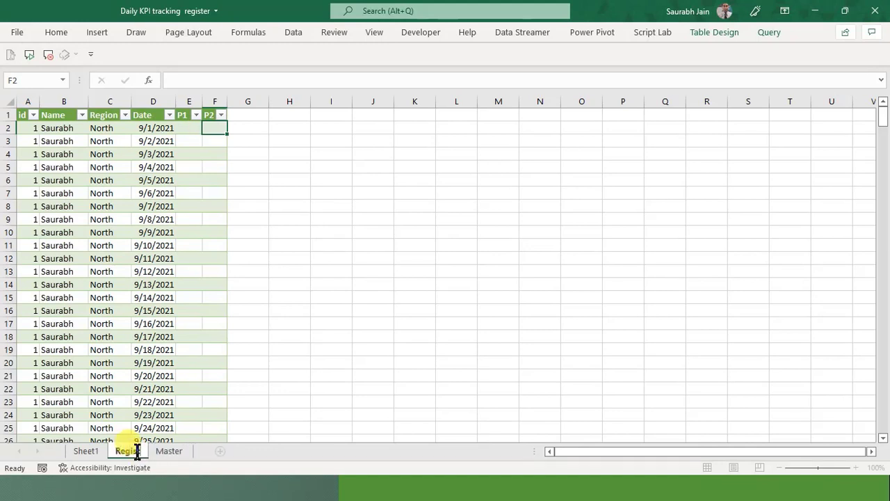
Confirm the Register sheet name, then check a register date and the pivot table sheet
click(389, 334)
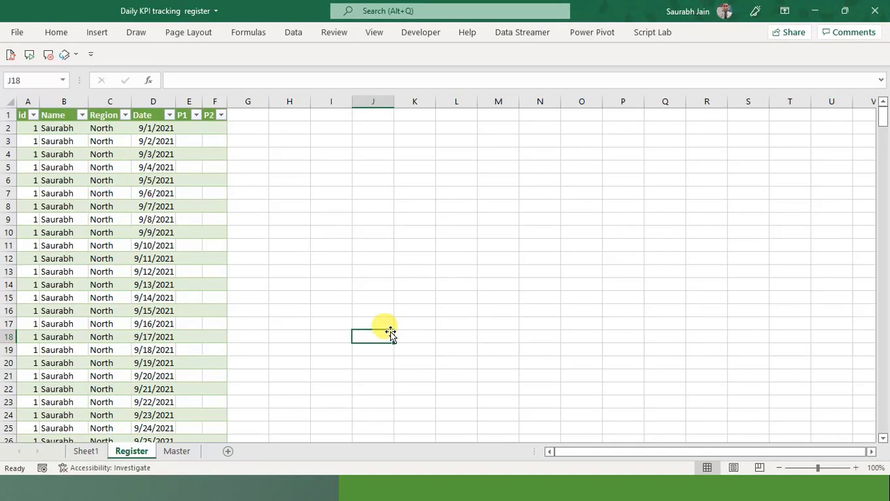
click(161, 273)
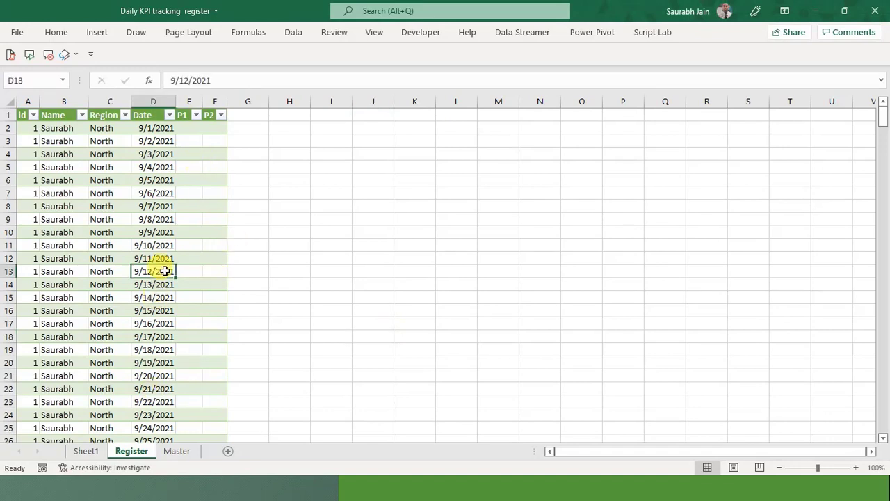
click(86, 453)
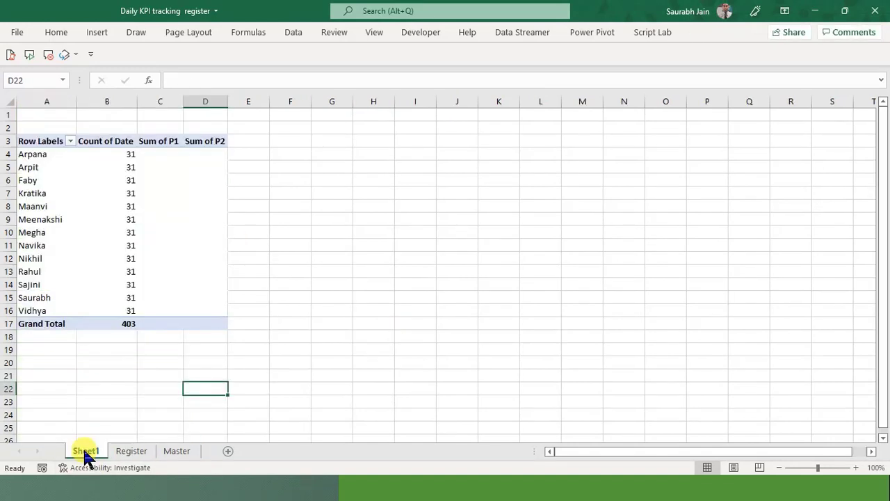
Set the Master start date to 1-Oct-21 so the period ends 31-Oct-21
click(178, 452)
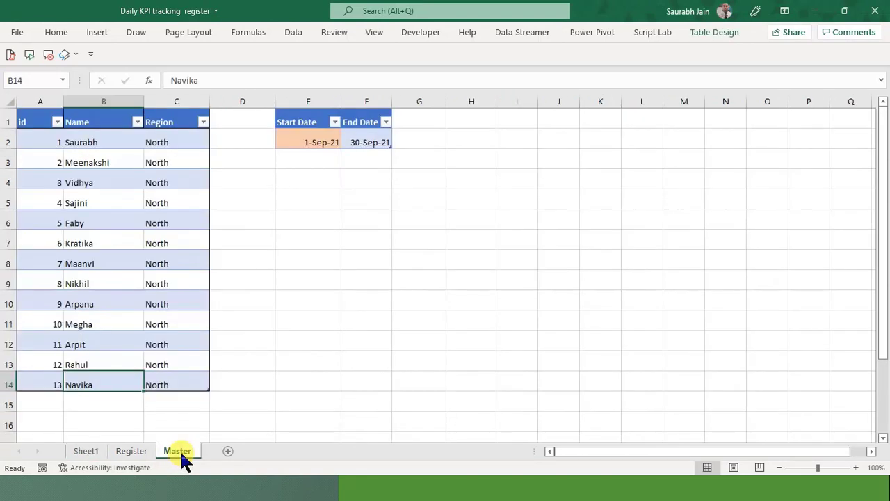
click(323, 142)
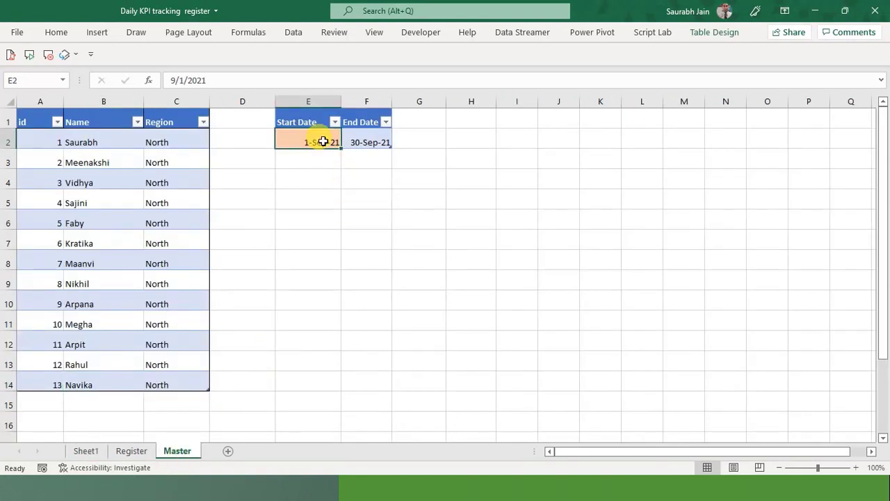
text(1 oct 2)
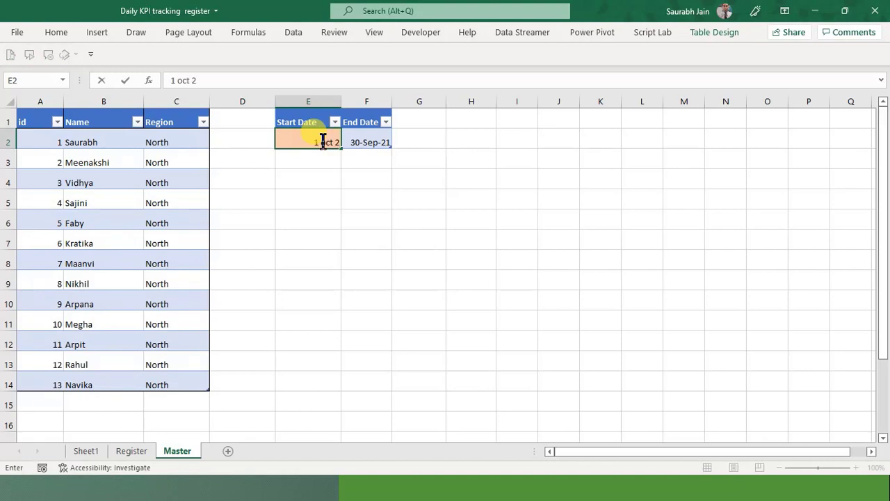
text(1)
key(Return)
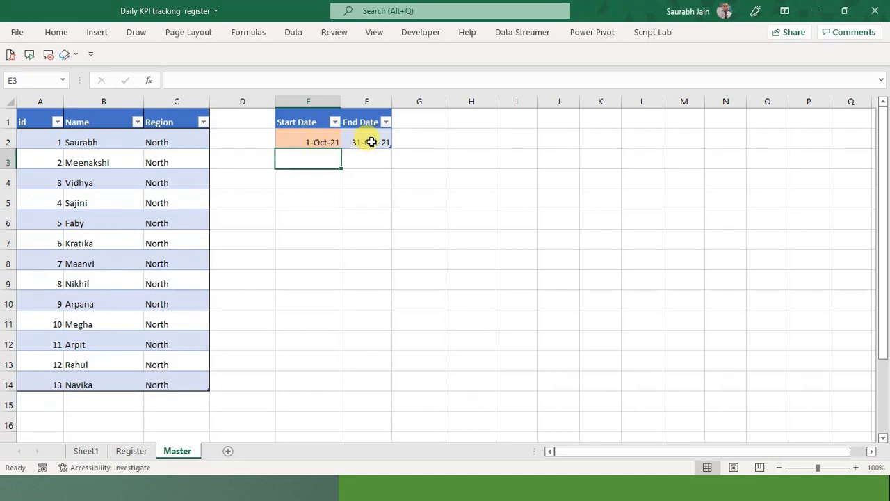
click(304, 231)
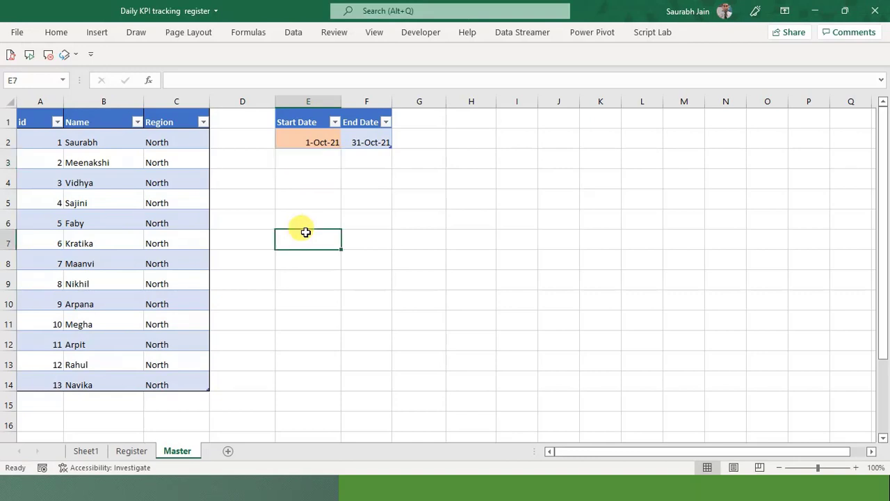
Refresh All and confirm the Register dates now start at 10/1/2021
click(131, 451)
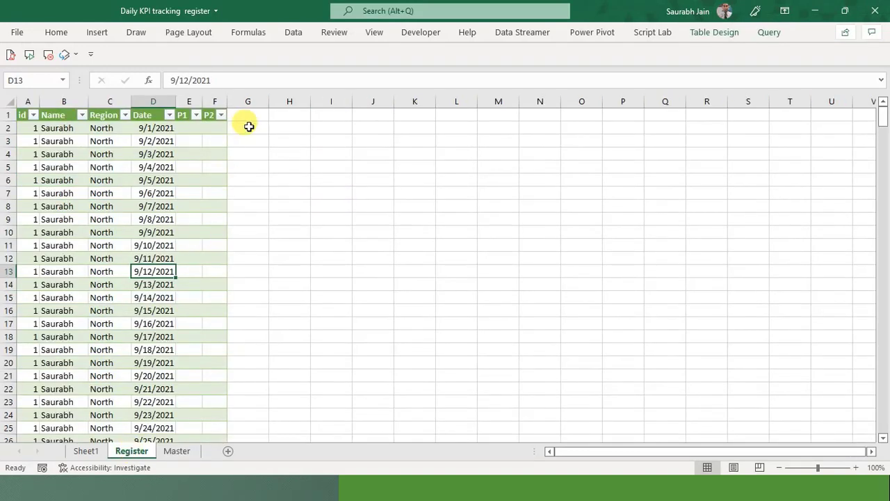
click(293, 34)
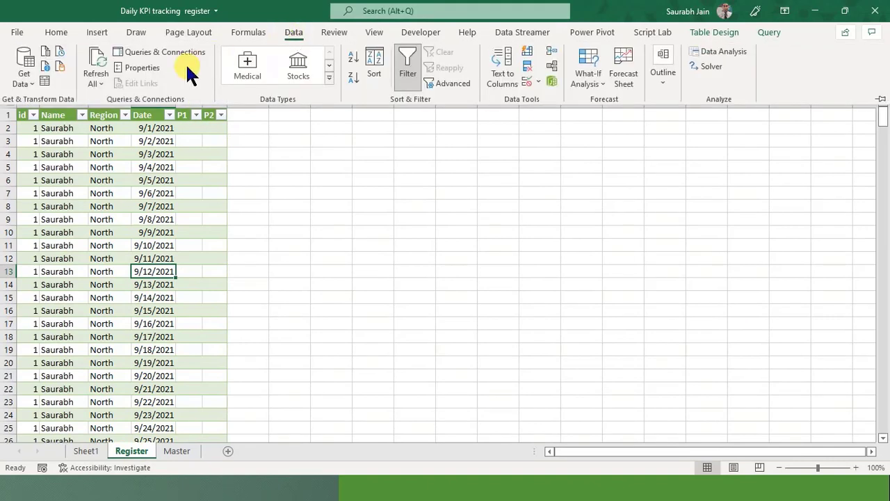
click(95, 78)
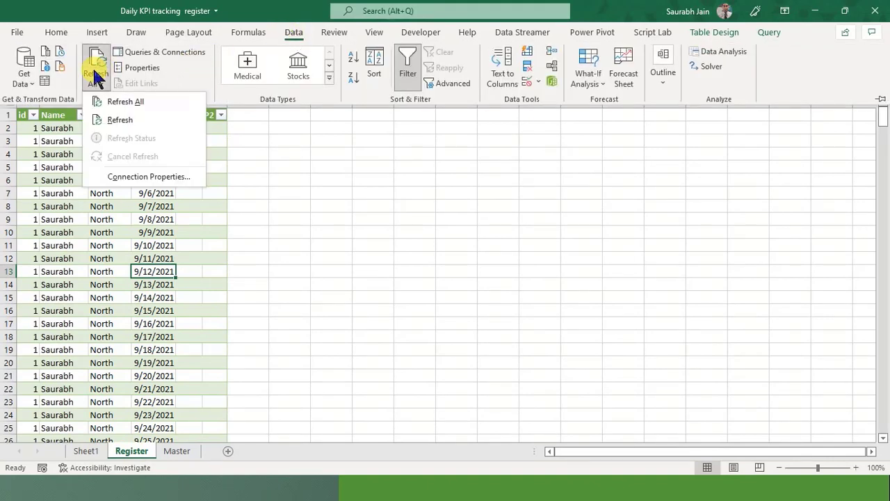
click(137, 99)
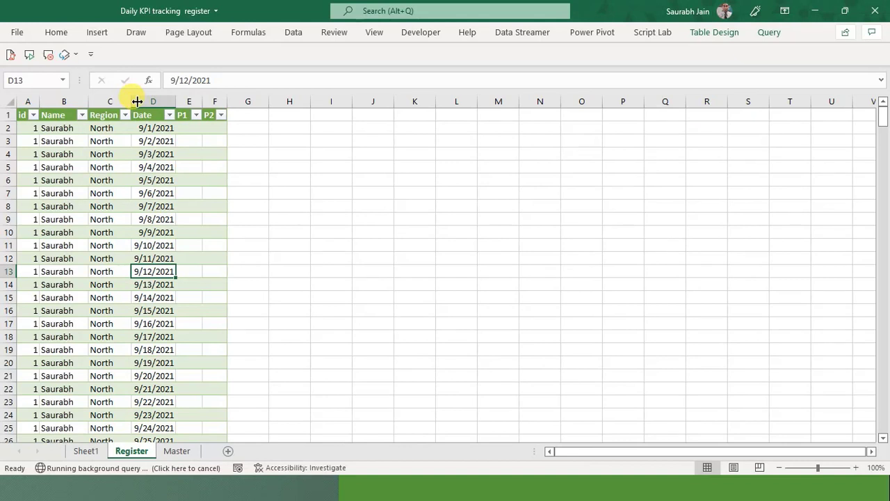
click(160, 133)
key(Down)
key(Down)
key(Down)
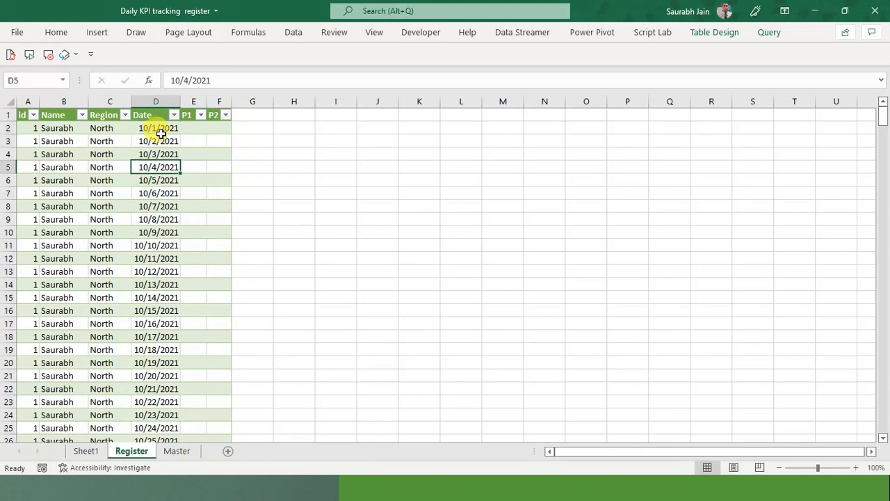
key(Down)
key(Down)
key(Down)
key(Down)
key(Down)
key(Down)
key(Down)
key(Down)
key(Down)
key(Down)
key(Down)
key(Down)
key(Down)
key(Down)
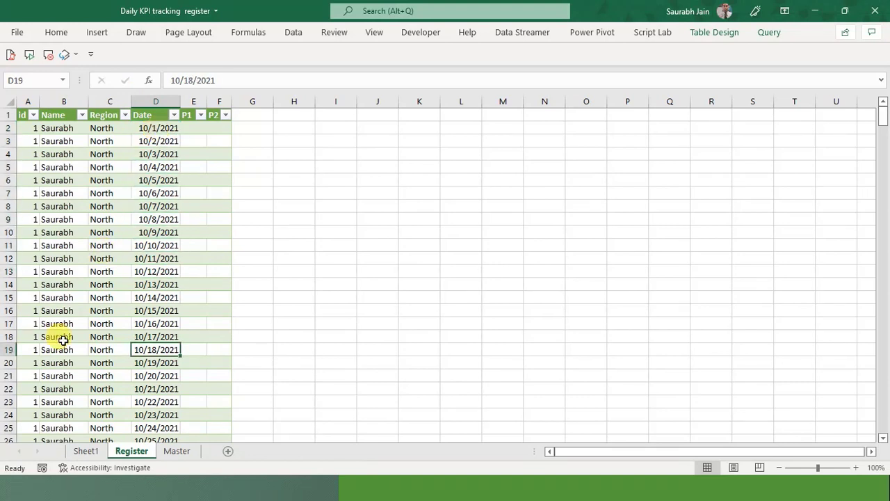
Replace worker 1's name in Master cell B2 with Sachin
click(82, 451)
click(165, 453)
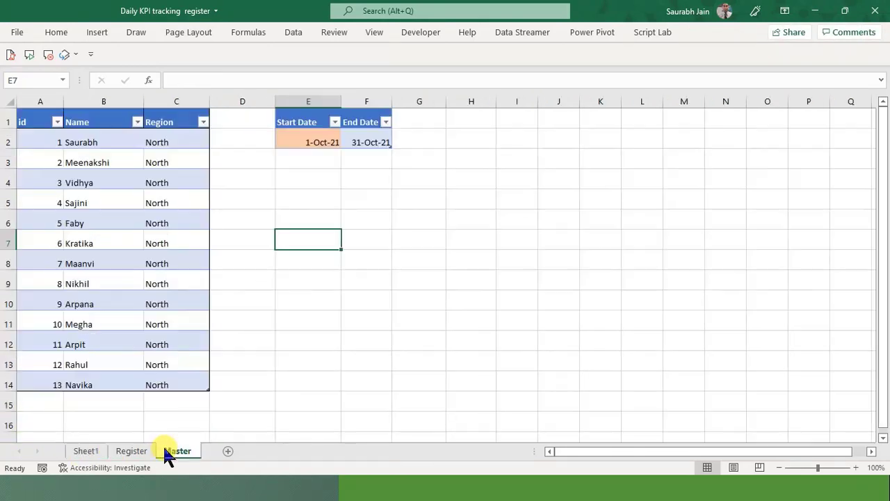
click(108, 145)
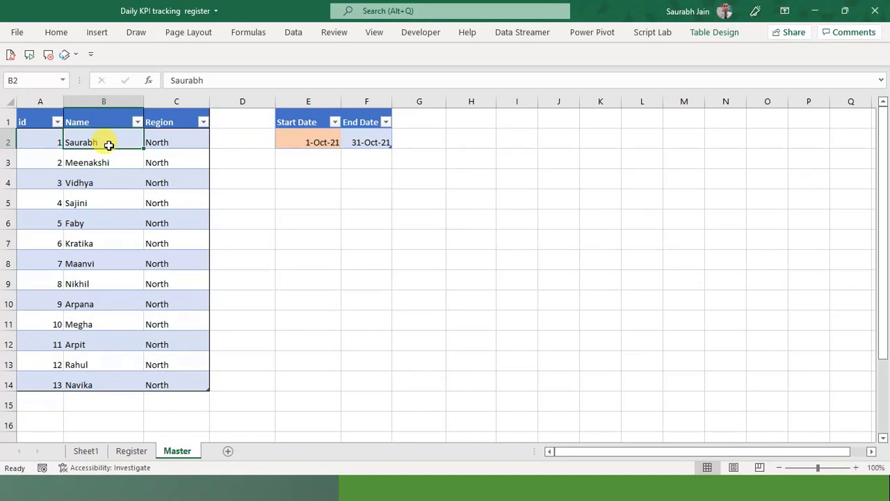
text(S)
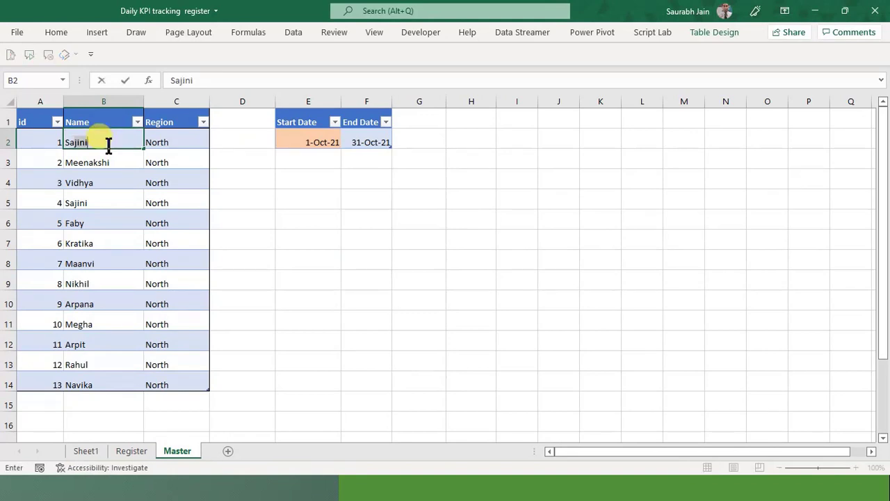
text(achin)
click(254, 176)
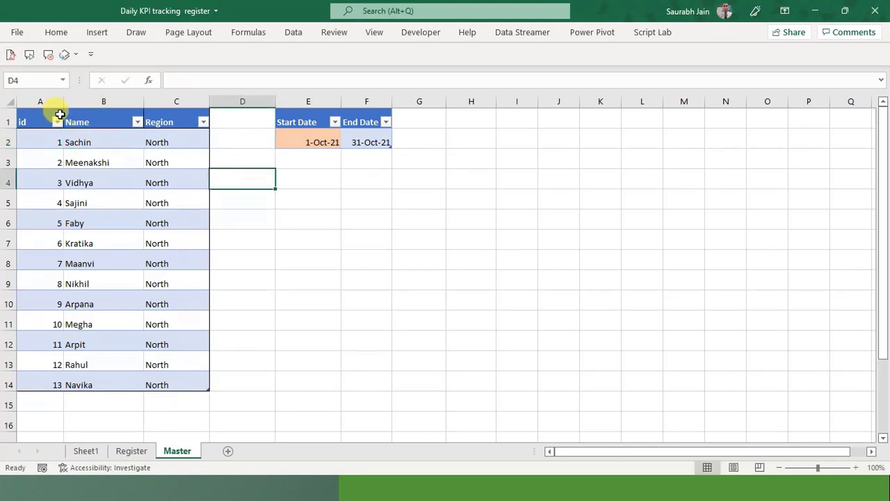
click(114, 142)
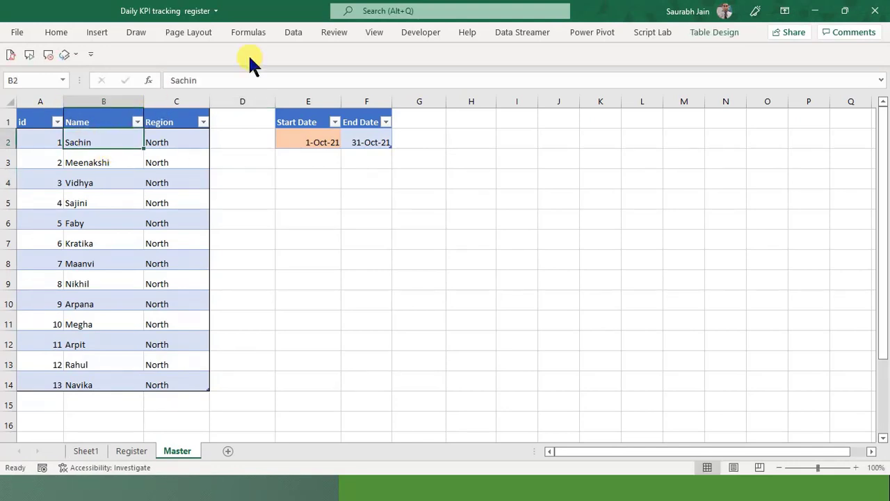
Refresh All and verify the Register Name column now reads Sachin for worker 1
click(127, 451)
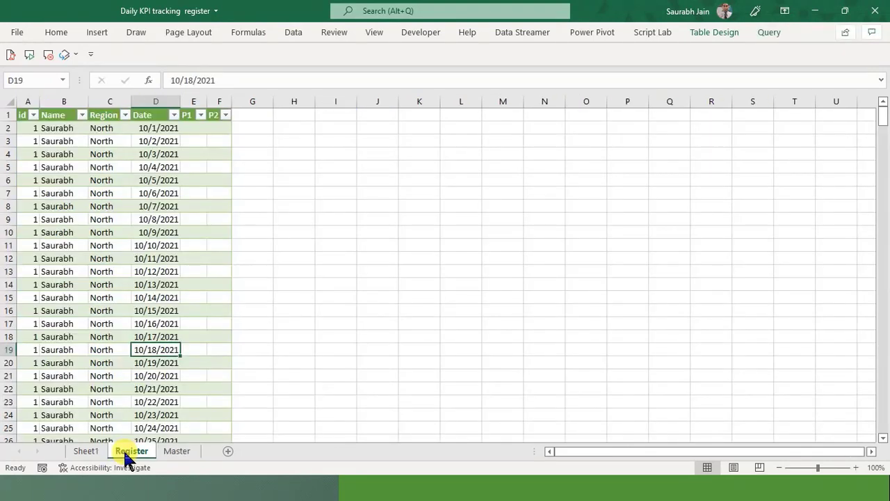
click(293, 33)
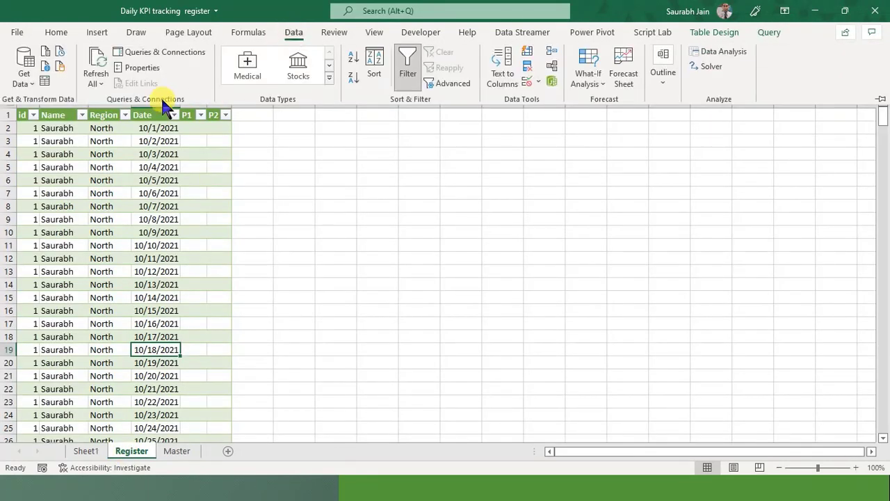
click(95, 72)
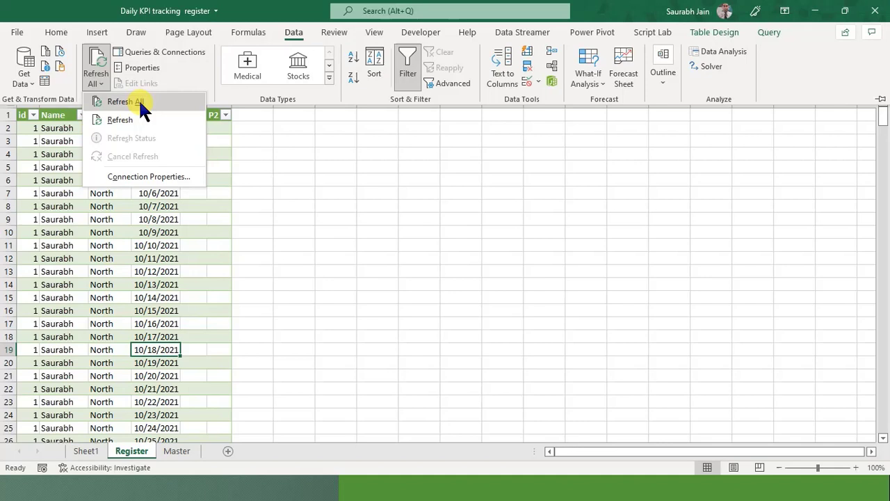
click(142, 102)
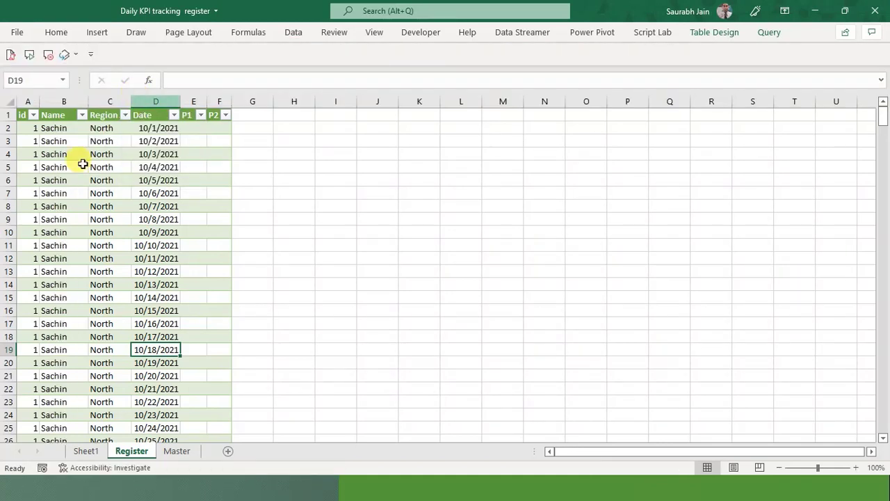
click(49, 130)
key(Down)
key(Down)
key(Down)
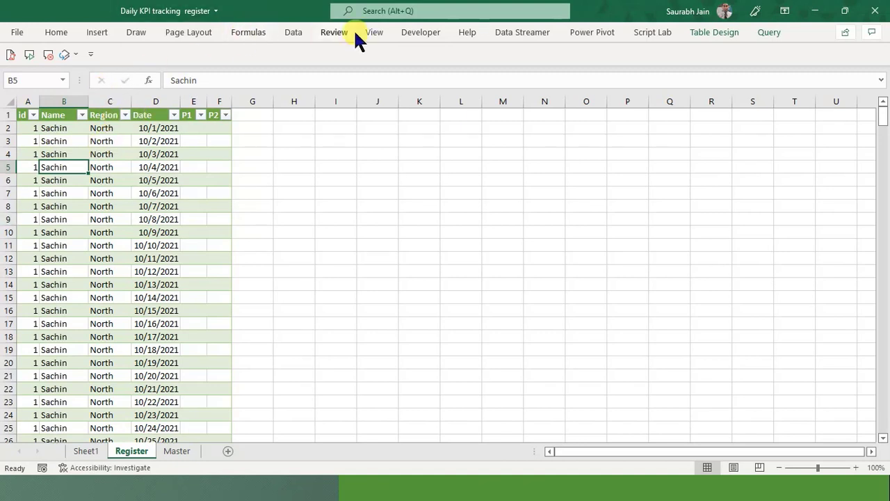
From Queries & Connections, open the workers query in Power Query Editor
click(293, 32)
click(166, 52)
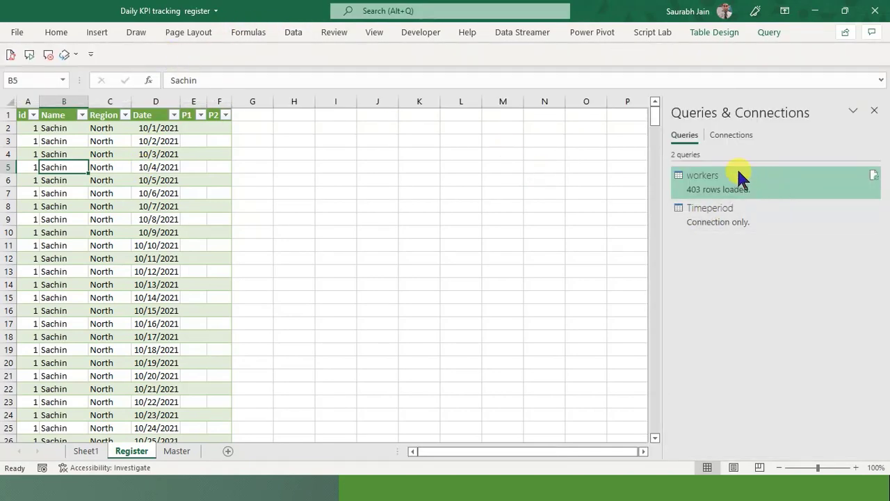
mouse_move(737, 191)
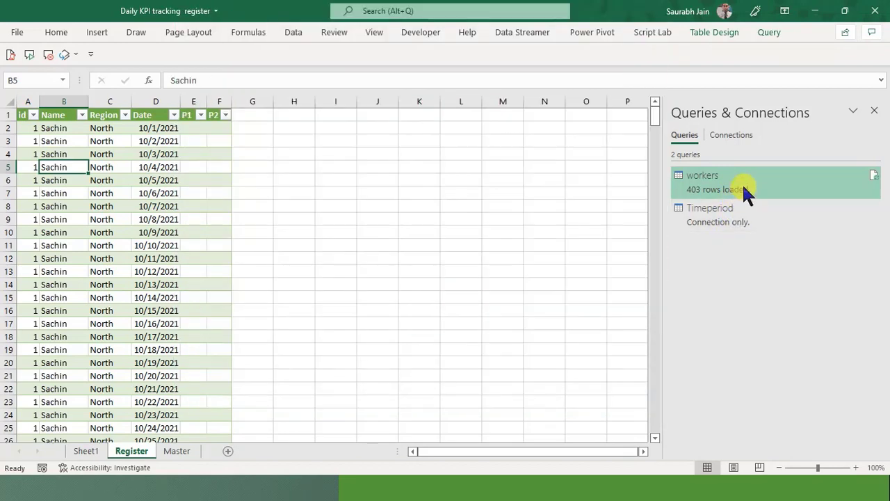
right_click(740, 182)
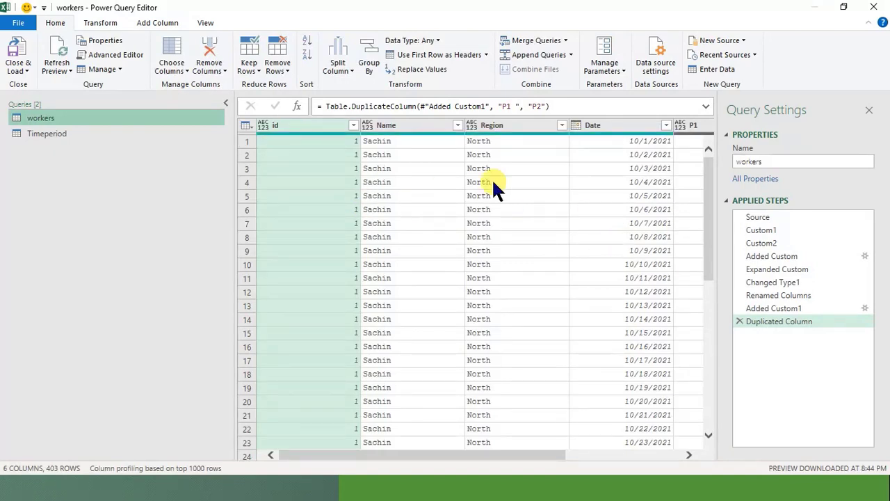
click(66, 133)
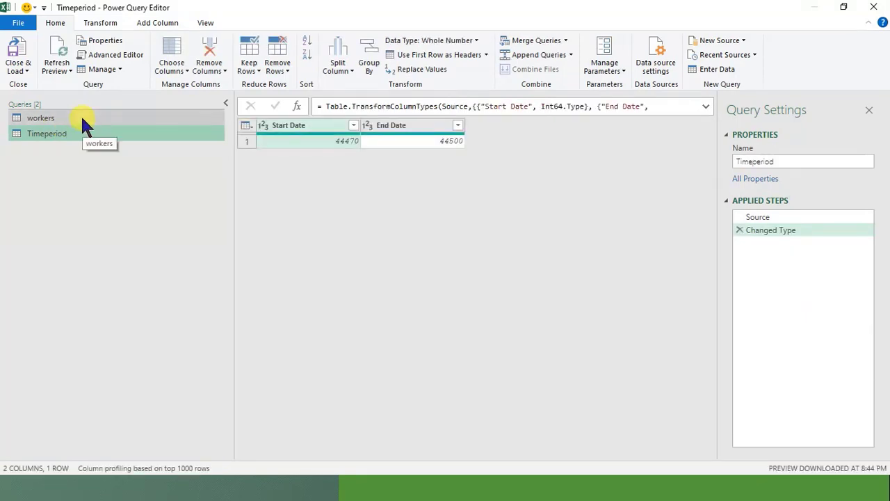
click(82, 119)
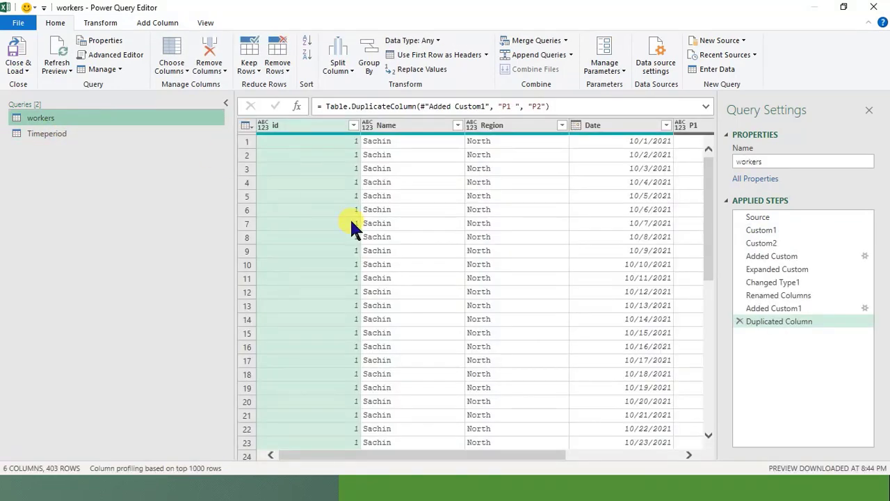
click(759, 217)
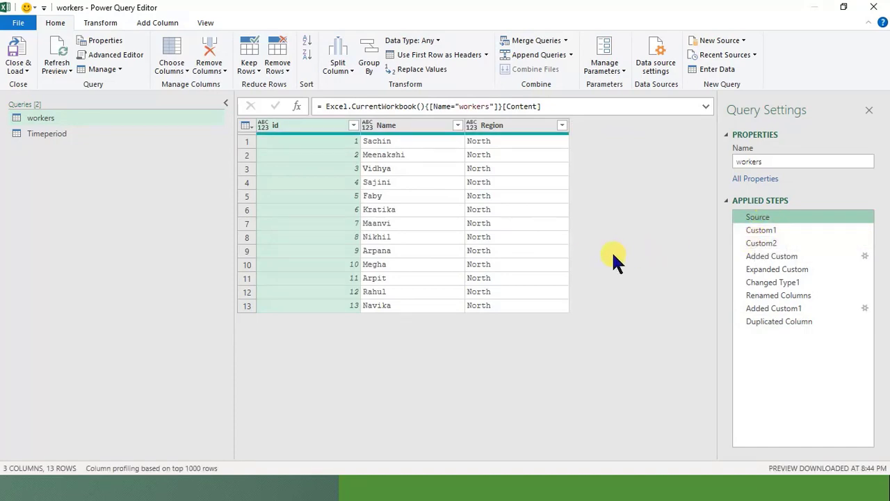
click(764, 229)
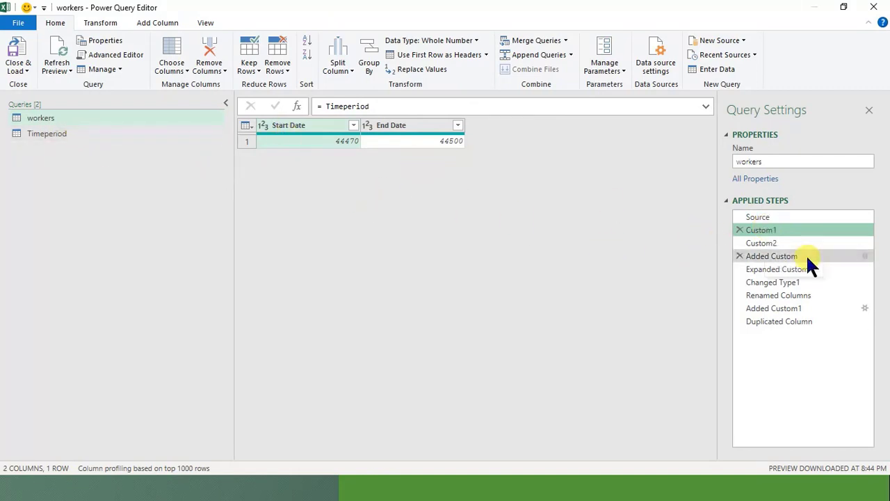
click(773, 240)
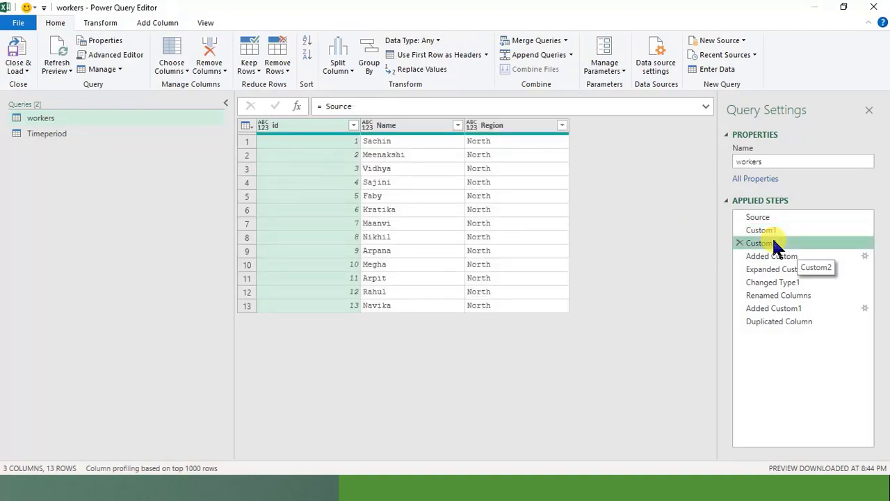
click(777, 257)
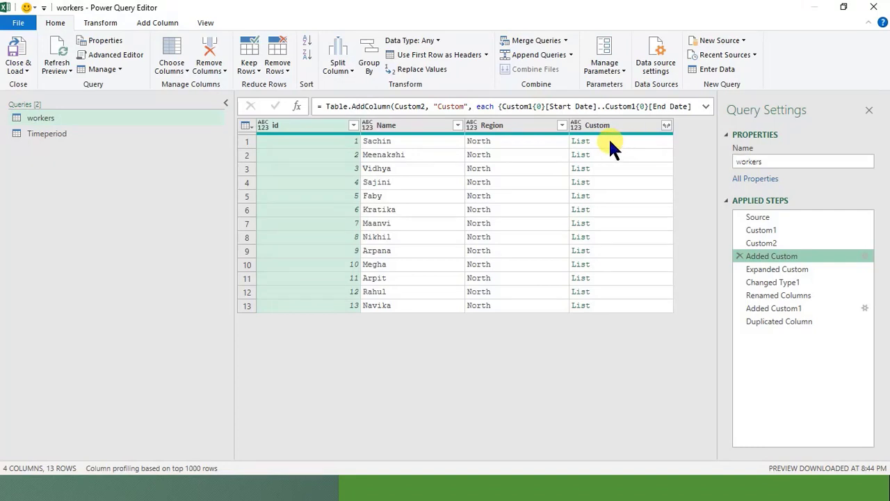
click(798, 270)
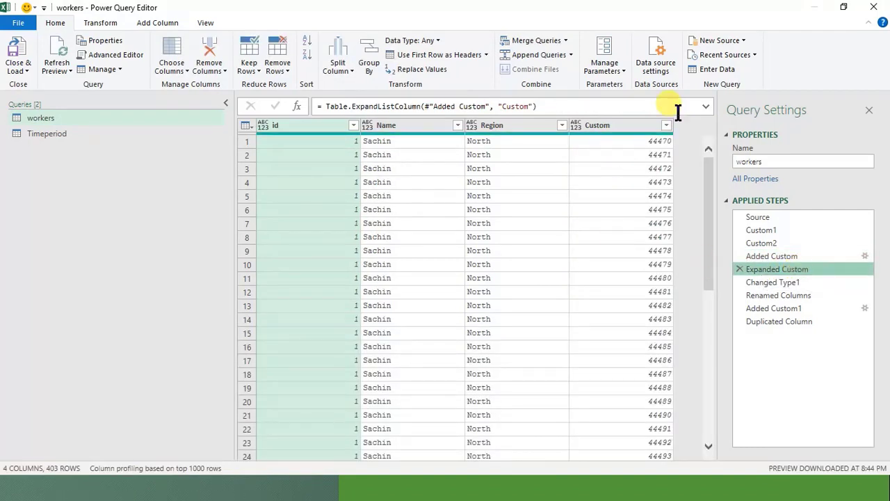
click(794, 284)
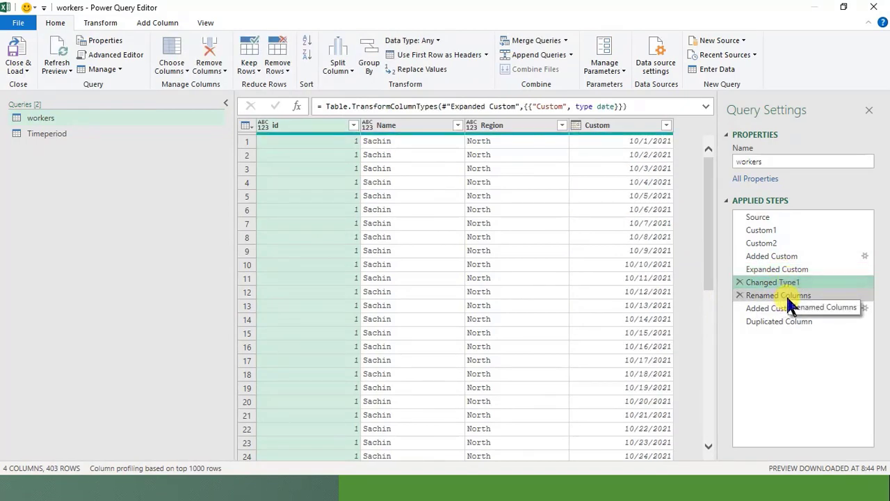
click(786, 294)
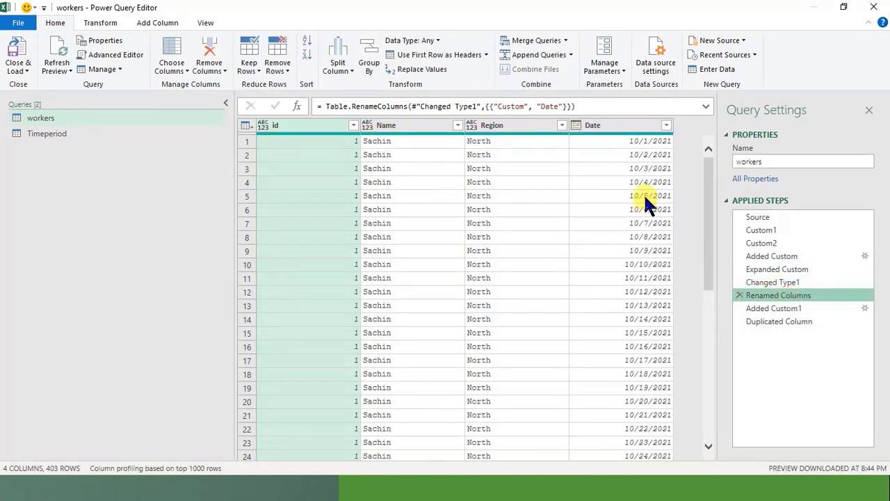
click(779, 309)
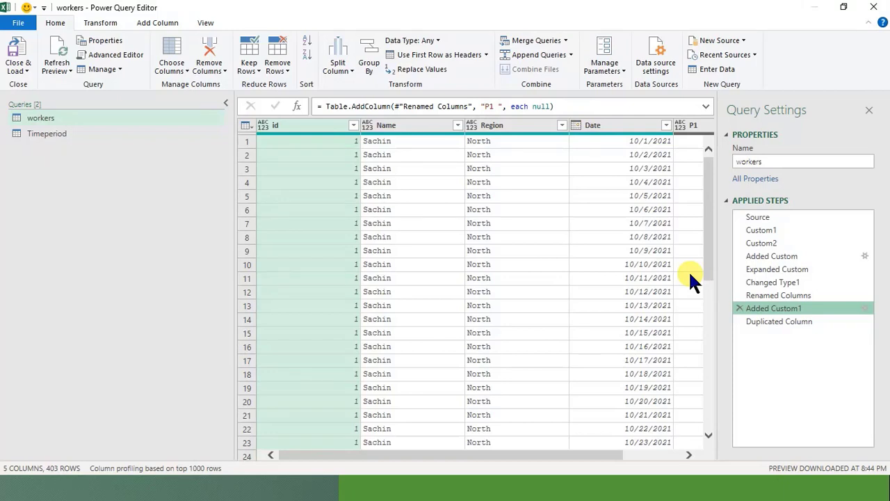
click(773, 321)
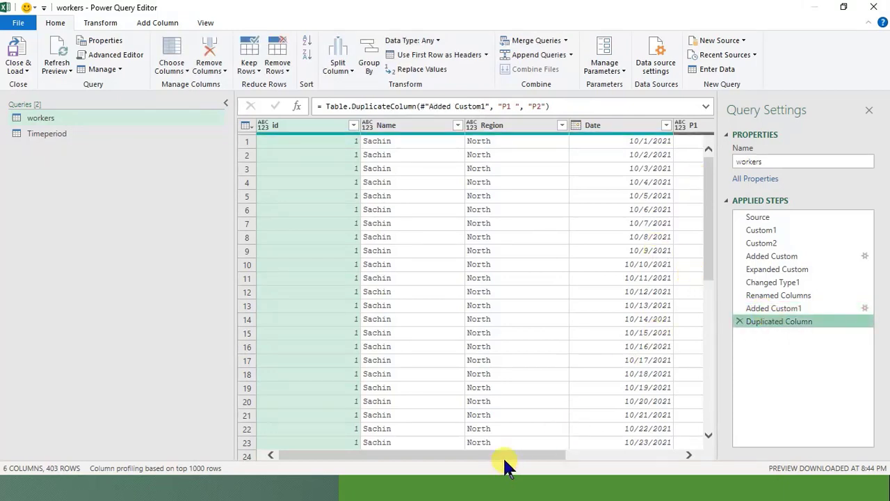
drag(507, 457, 648, 464)
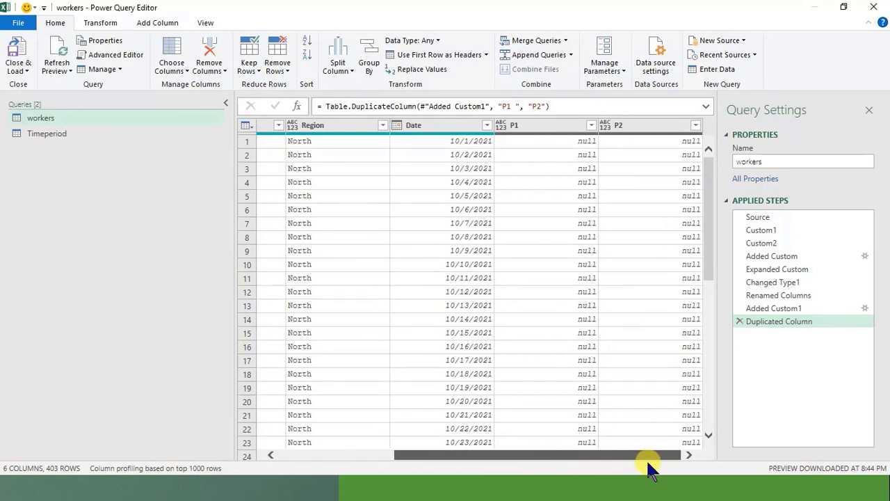
Close & Load the workers query, loading its 403 rows into the Register sheet
click(13, 69)
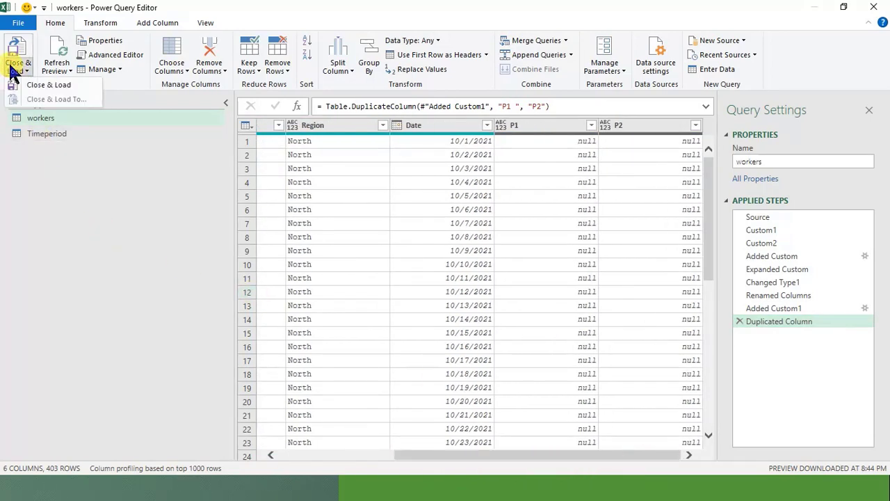
click(49, 85)
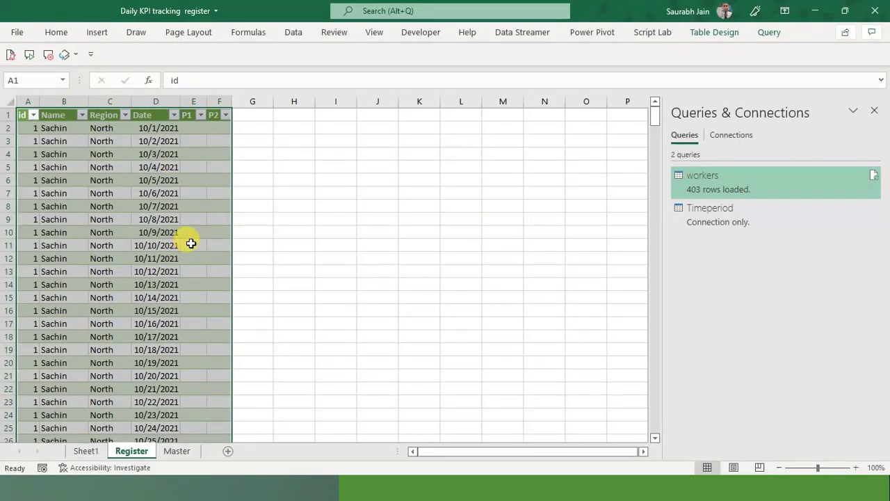
click(112, 194)
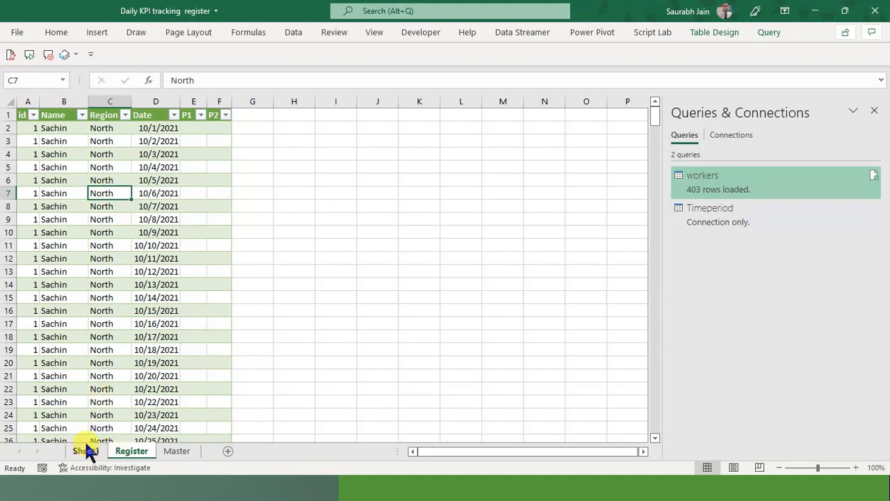
Change worker 1's name in Master cell B2 to Saurabh
click(182, 452)
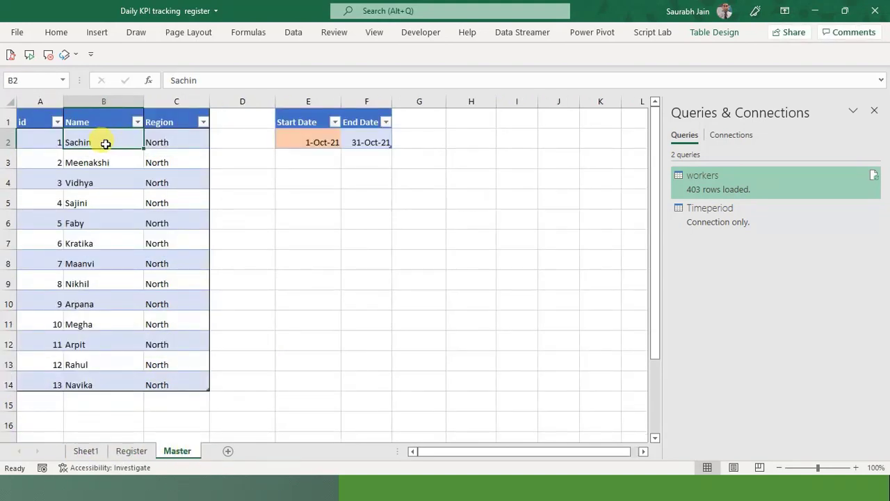
text(Saurab)
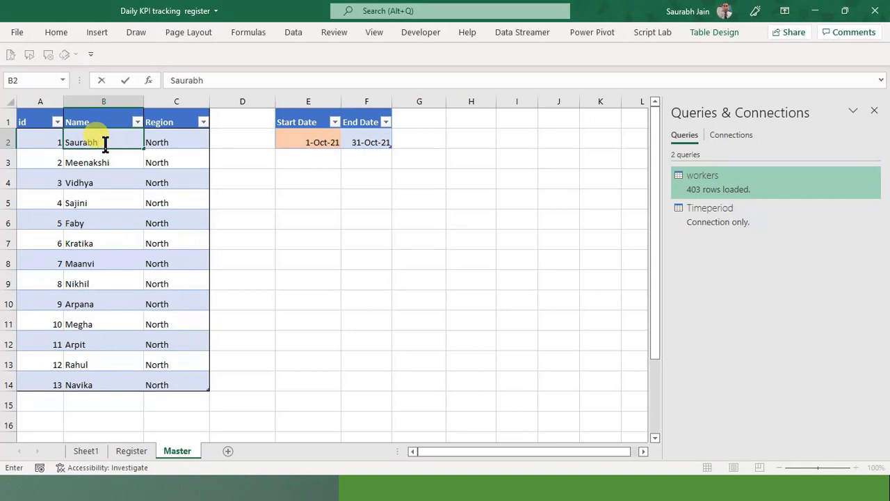
click(299, 231)
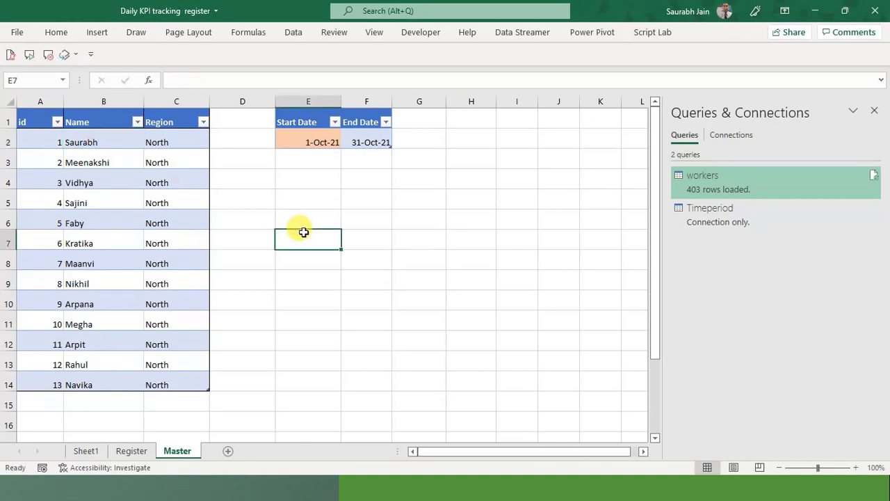
Set the Master start date E2 to 1-Nov-21
click(320, 143)
text(1)
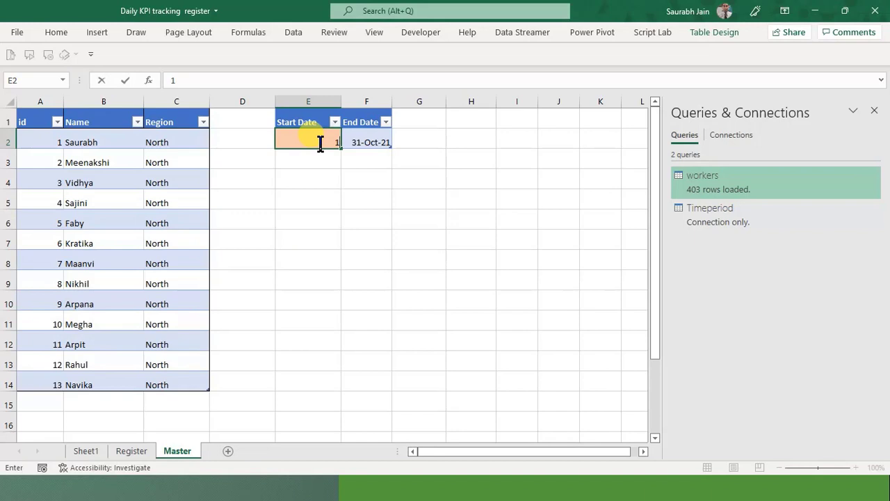
text( nov 21)
key(Return)
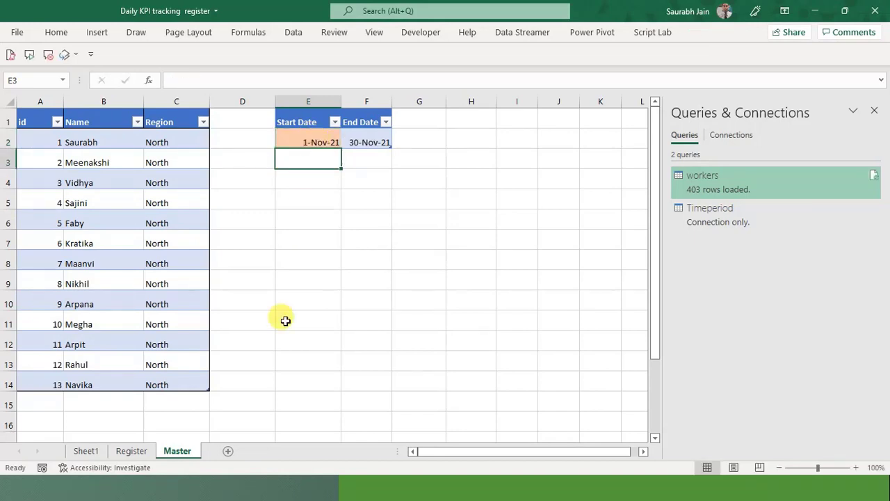
Refresh All and check the Register table shows Saurabh and November 2021 dates, 390 rows
click(131, 451)
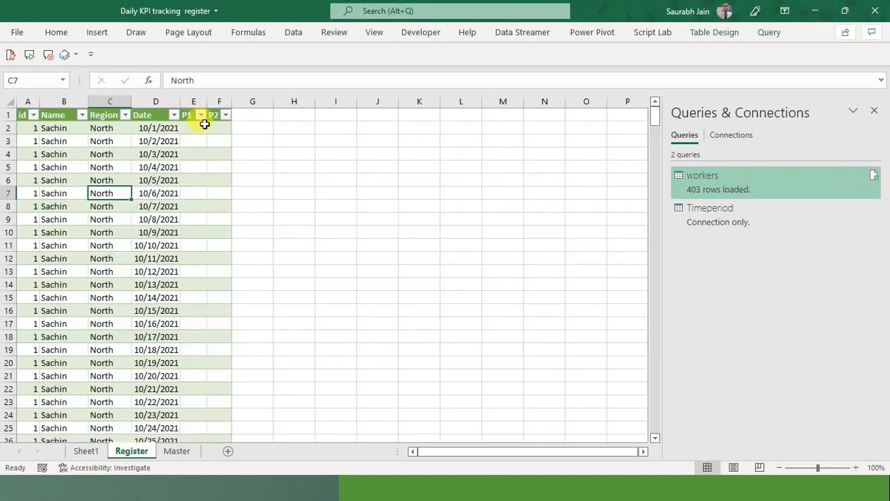
click(290, 35)
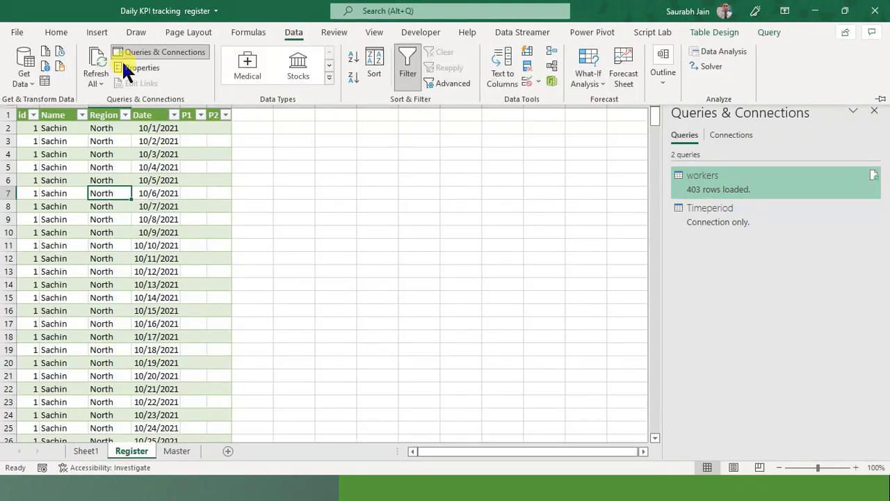
click(95, 79)
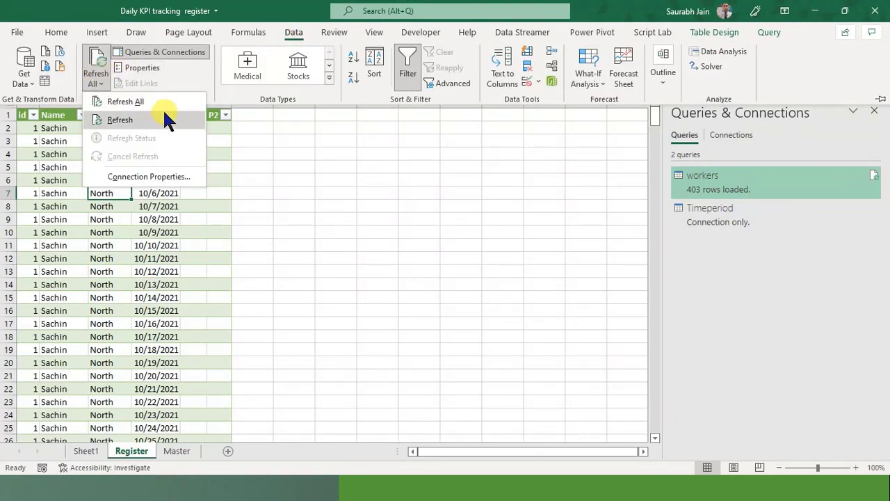
click(165, 98)
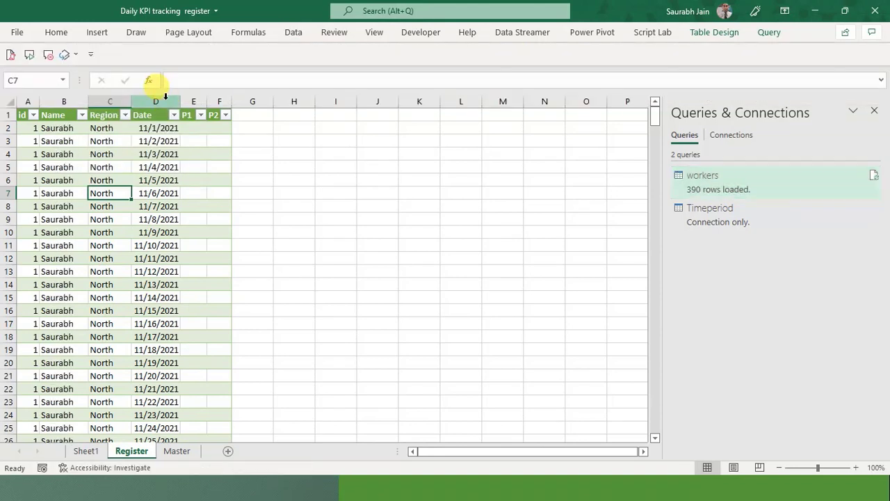
click(57, 129)
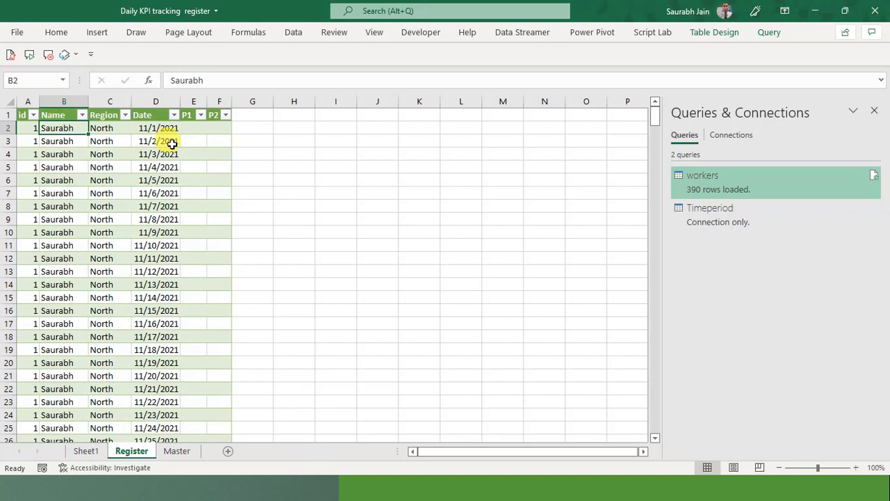
click(167, 129)
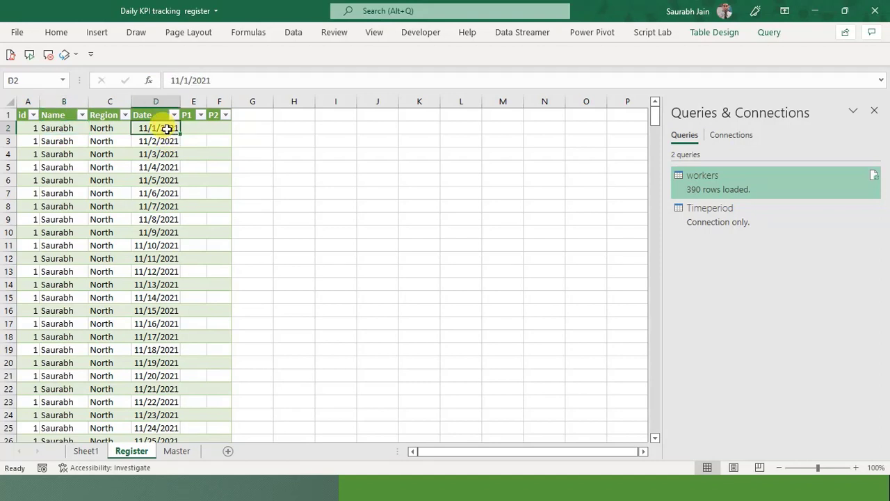
click(128, 208)
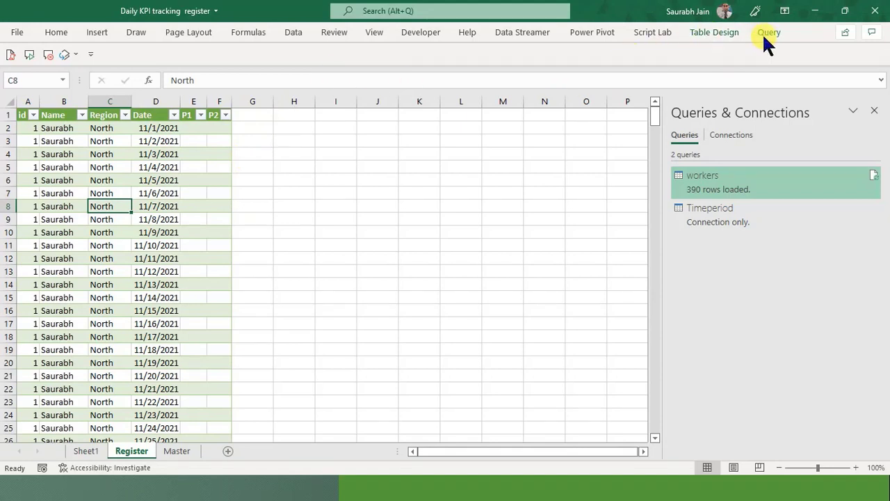
Insert Name and Date slicers for the Register table and arrange them side by side beside it
click(718, 28)
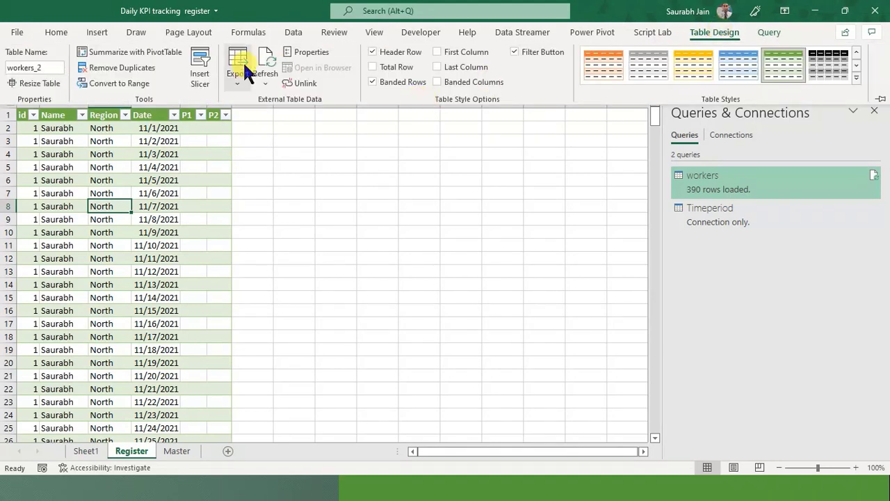
click(198, 77)
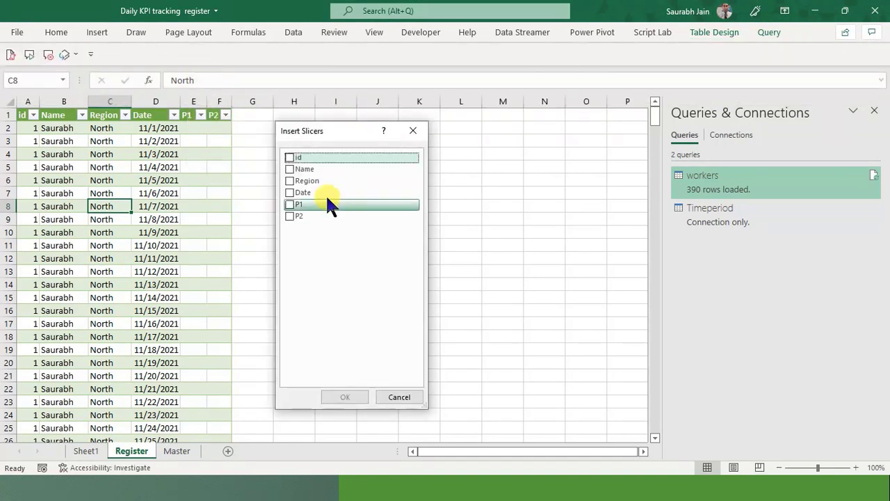
click(290, 169)
click(290, 192)
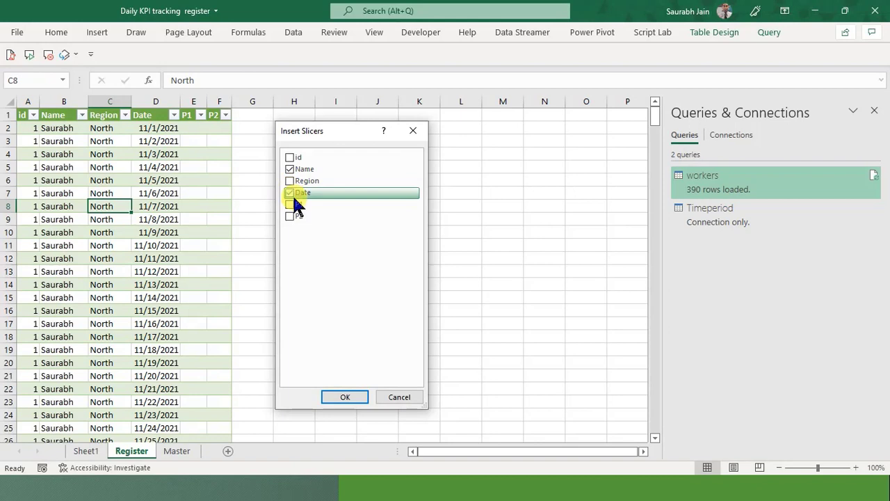
click(346, 397)
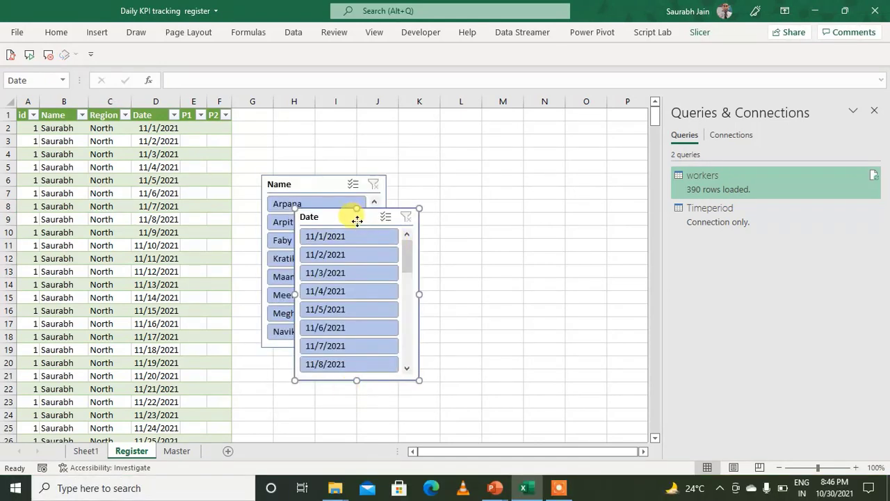
drag(357, 221, 542, 186)
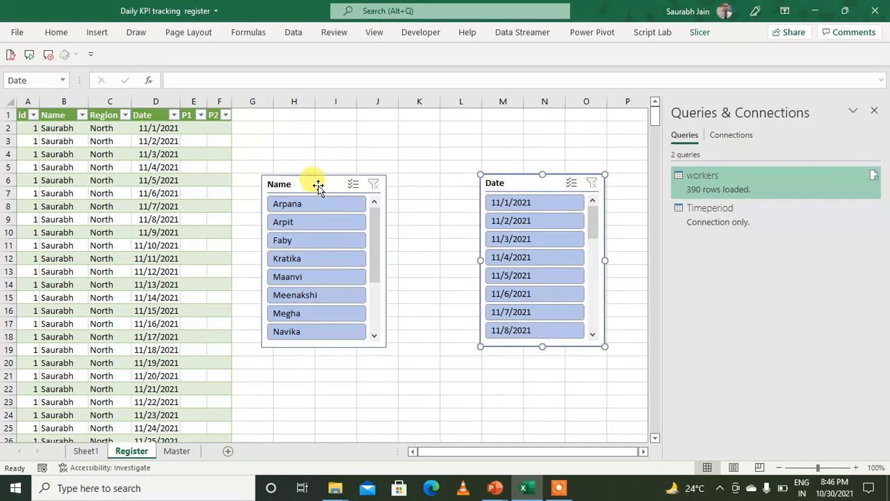
drag(318, 186, 405, 155)
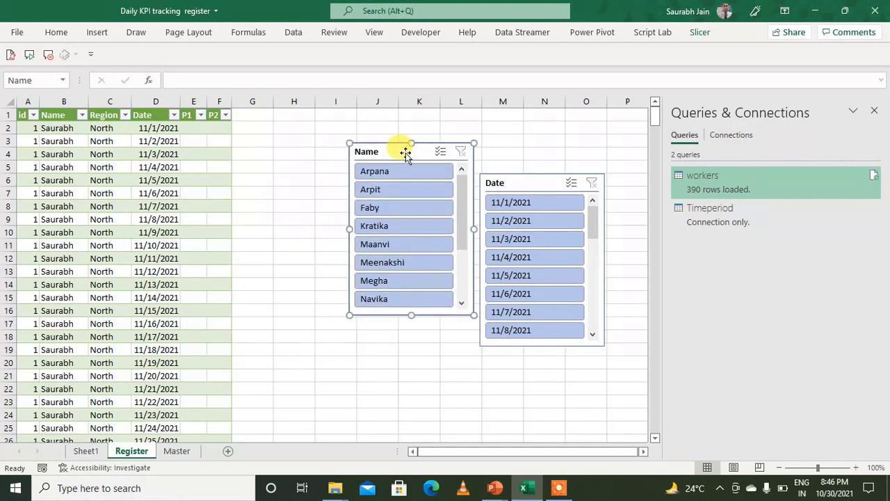
Filter the register to the chosen worker and enter P1 30, P2 45 for 11/1/2021
click(402, 225)
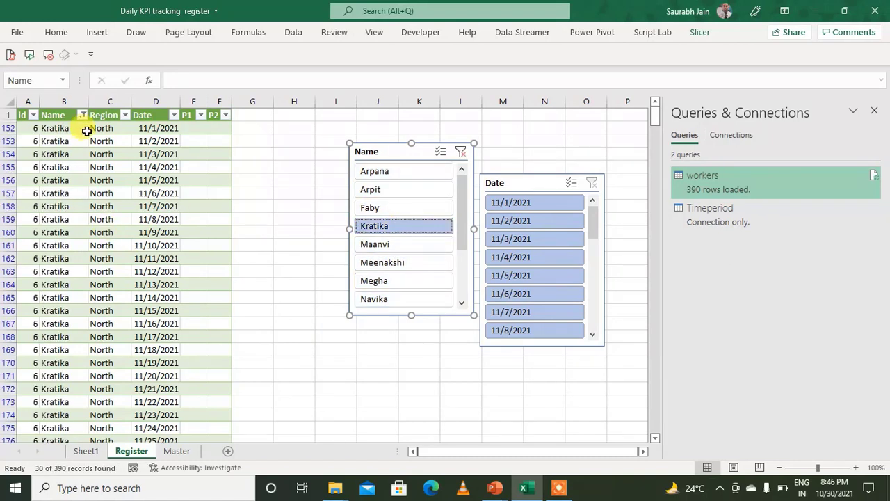
click(198, 154)
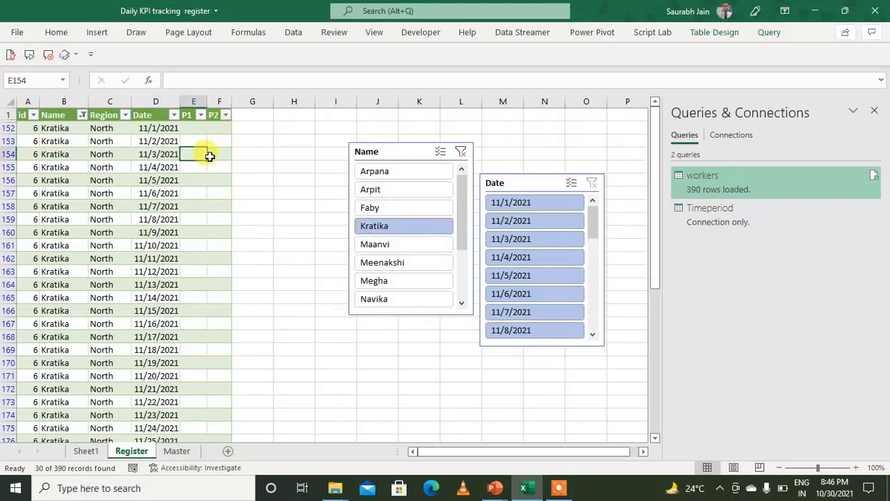
click(192, 129)
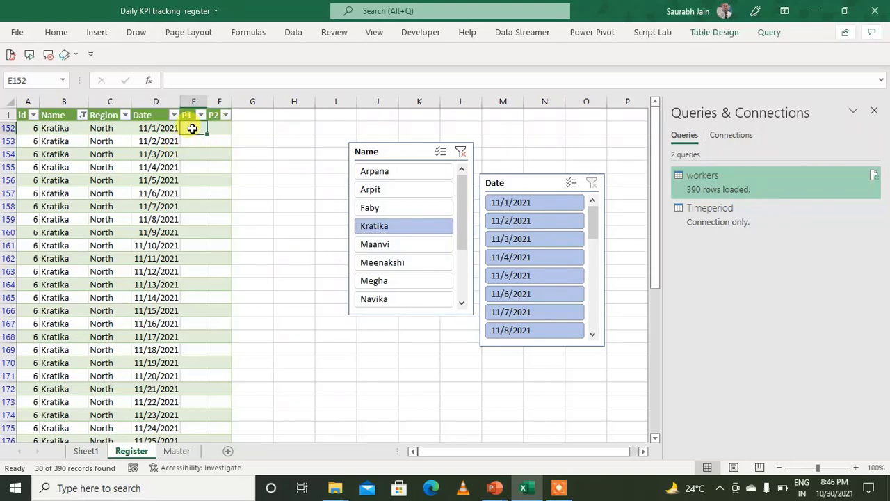
text(30)
key(Tab)
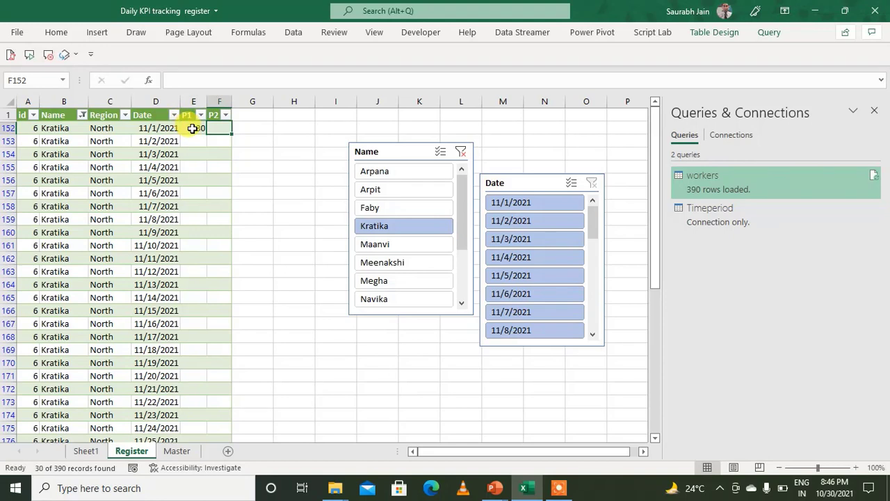
text(45)
key(Return)
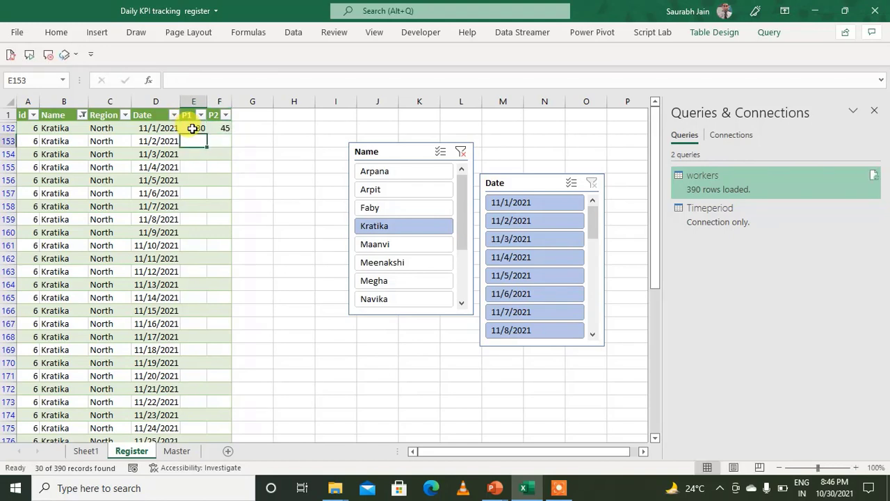
Enter P1/P2 for 11/2–11/4/2021 as 45/89, 45/40 and 50/76
text(45)
key(Tab)
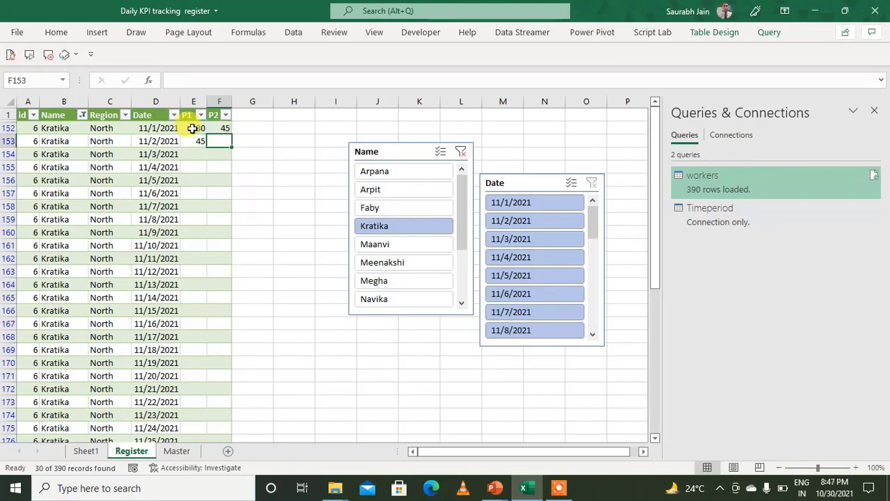
text(89)
key(Return)
text(45)
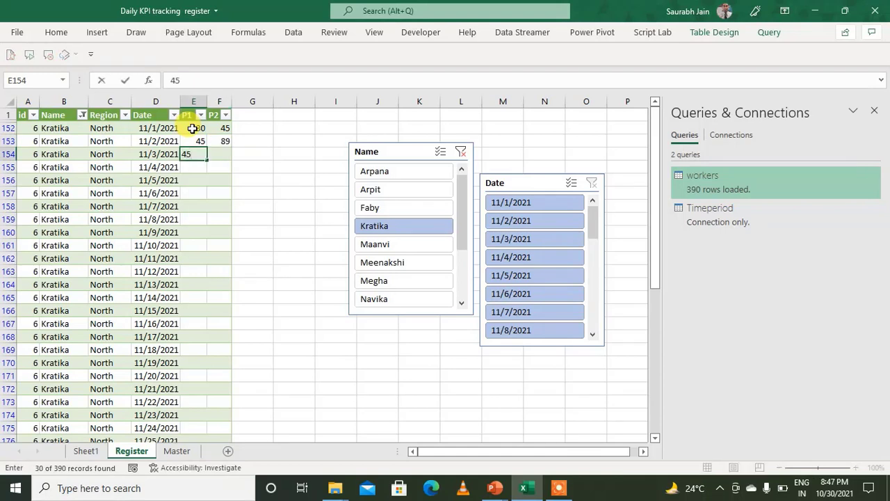
key(Tab)
text(40)
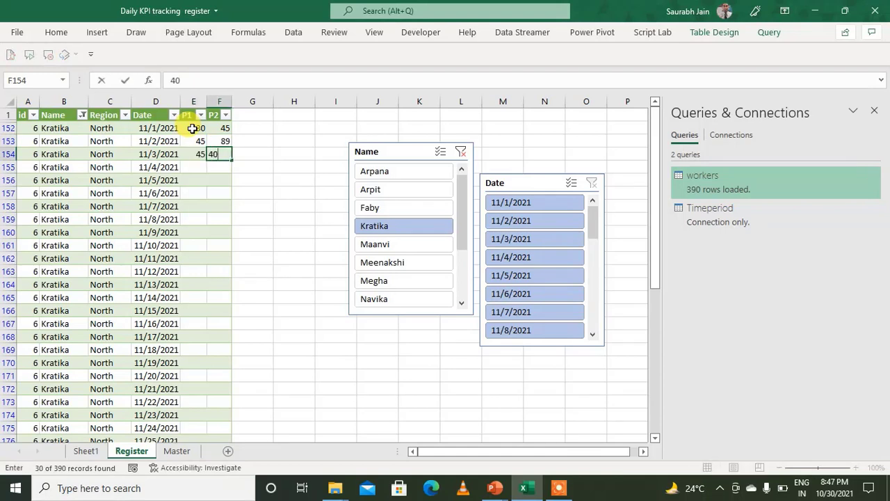
key(Return)
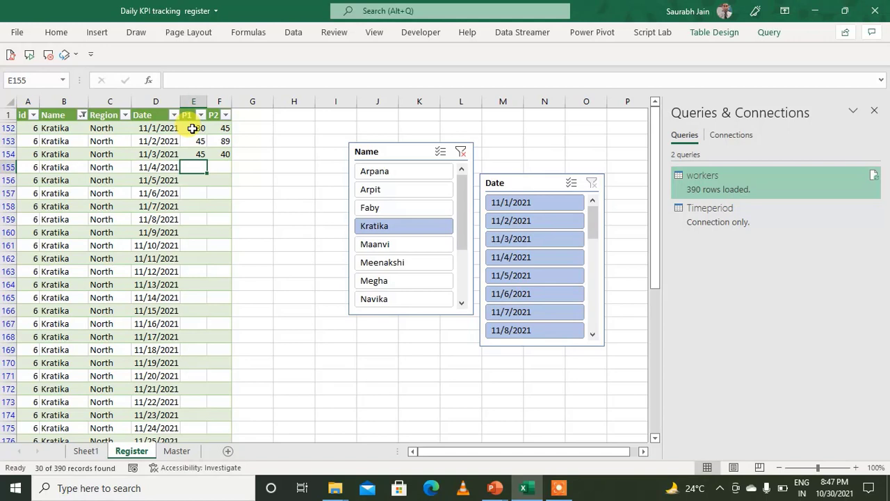
text(50)
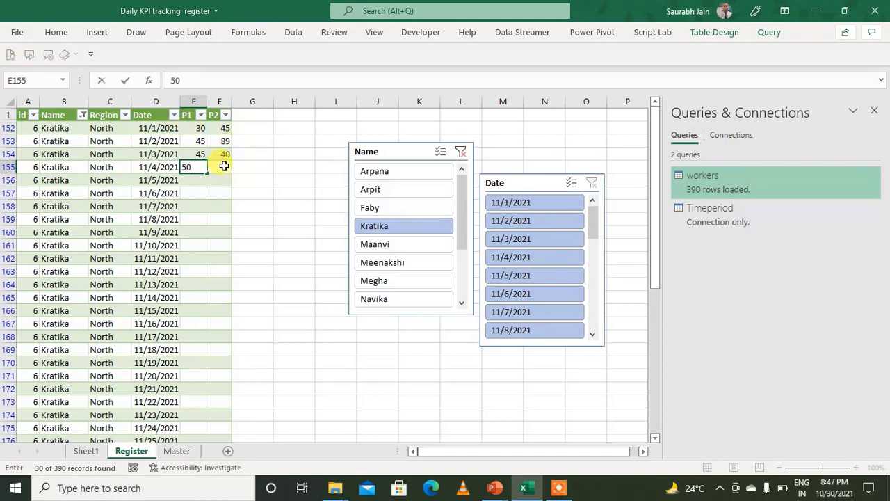
key(Tab)
text(76)
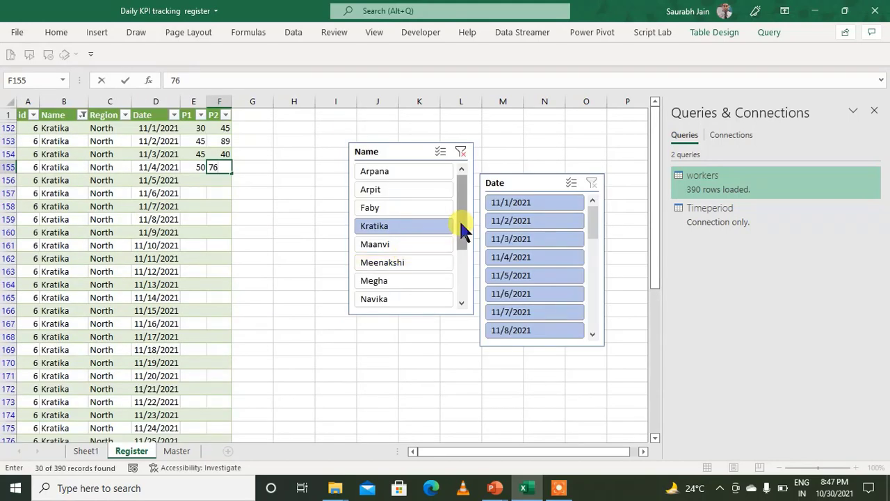
drag(461, 230, 460, 280)
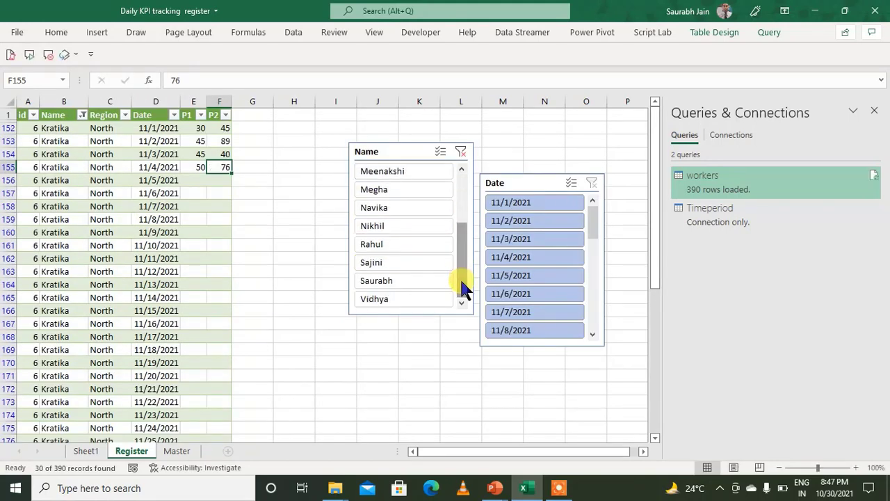
Filter the Name slicer to worker 1 and enter 10/45 for 11/1 and 45/60 for 11/2/2021
click(387, 282)
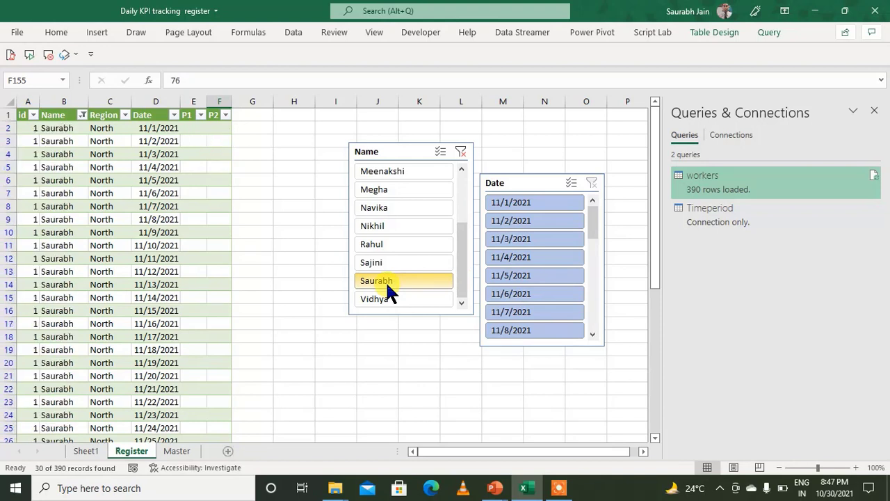
click(194, 131)
text(10)
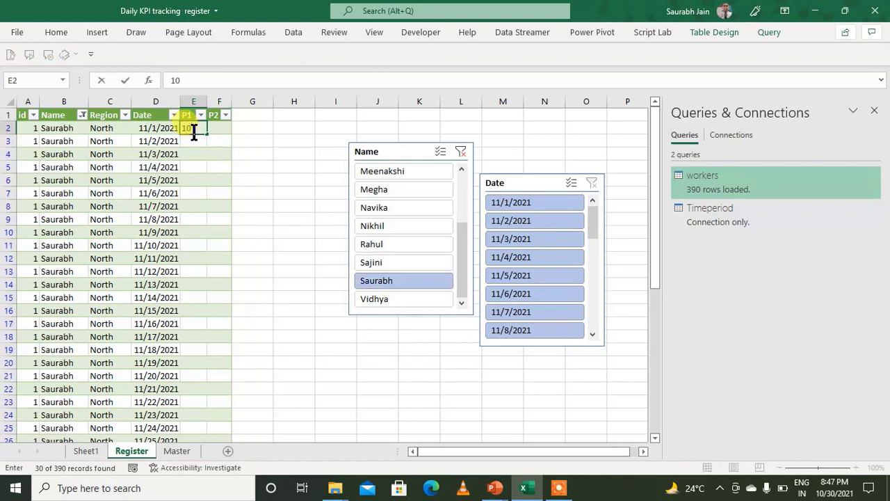
key(Tab)
text(45)
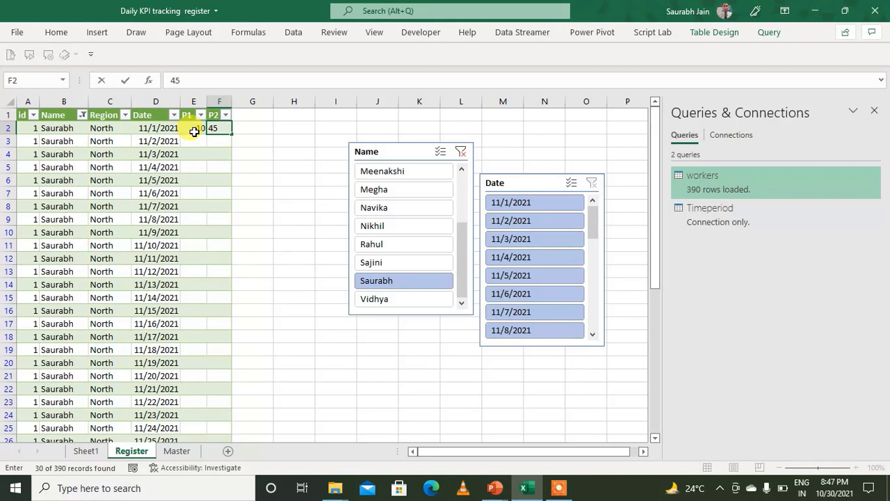
click(188, 142)
text(45)
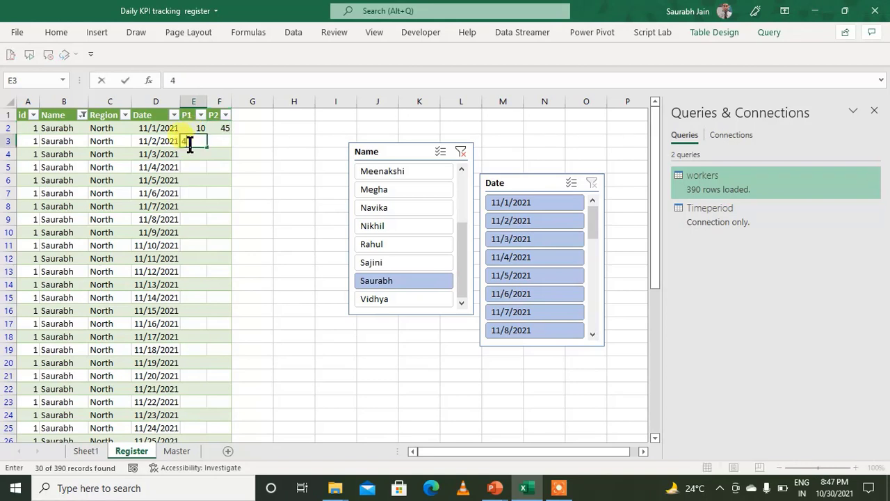
click(220, 144)
text(60)
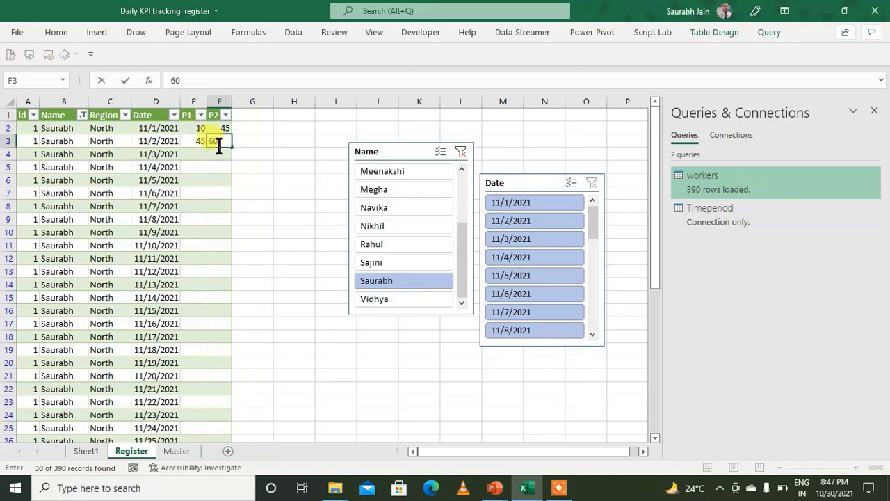
click(295, 215)
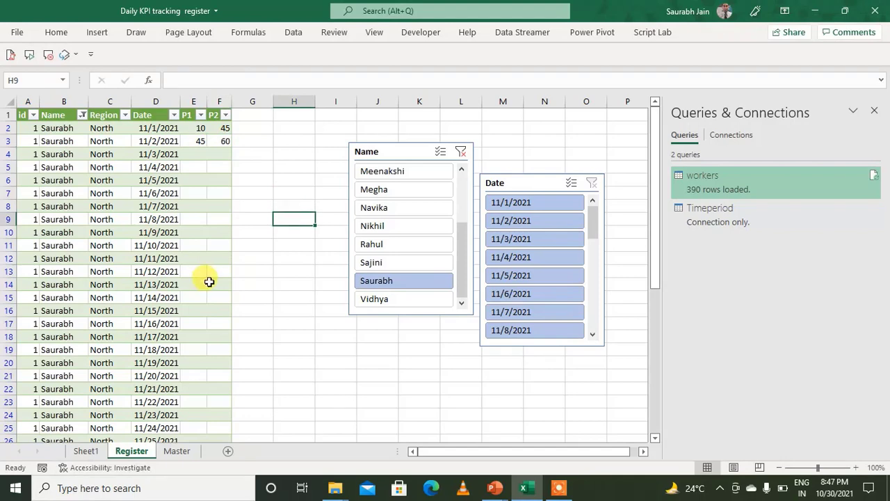
Refresh the Sheet1 pivot table to show totals 225/355, checking the Register sheet in between
click(86, 451)
right_click(110, 252)
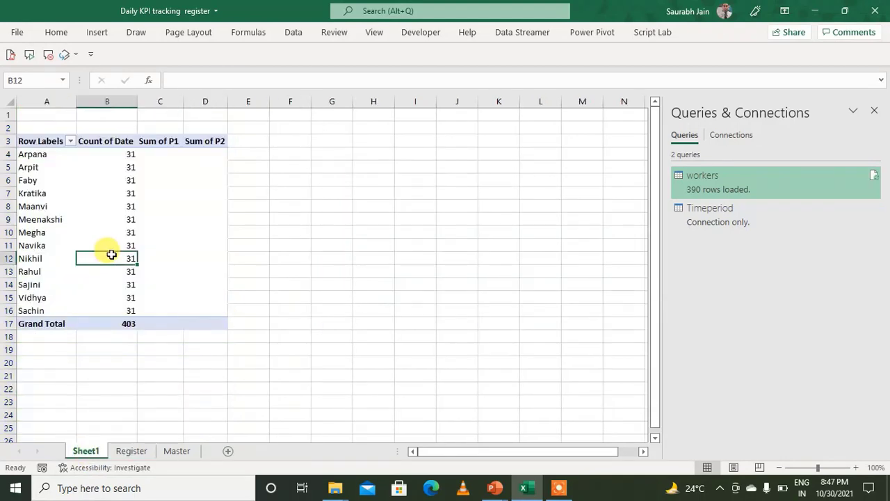
click(172, 88)
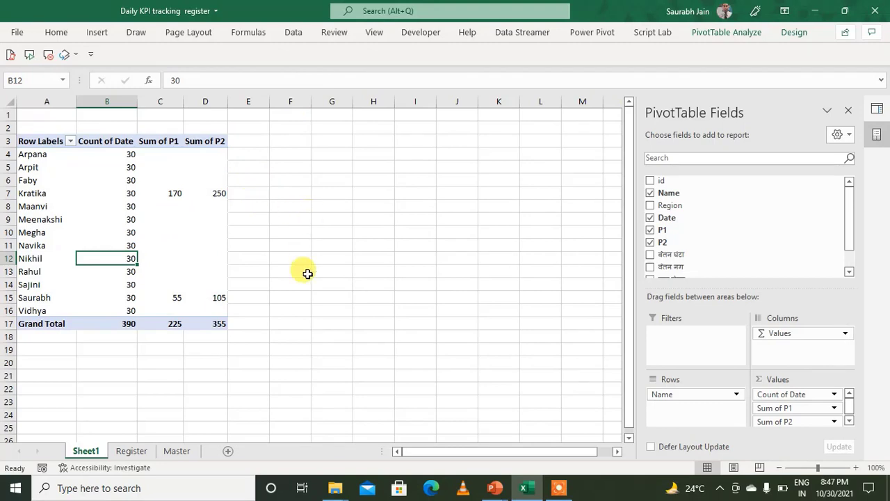
click(132, 451)
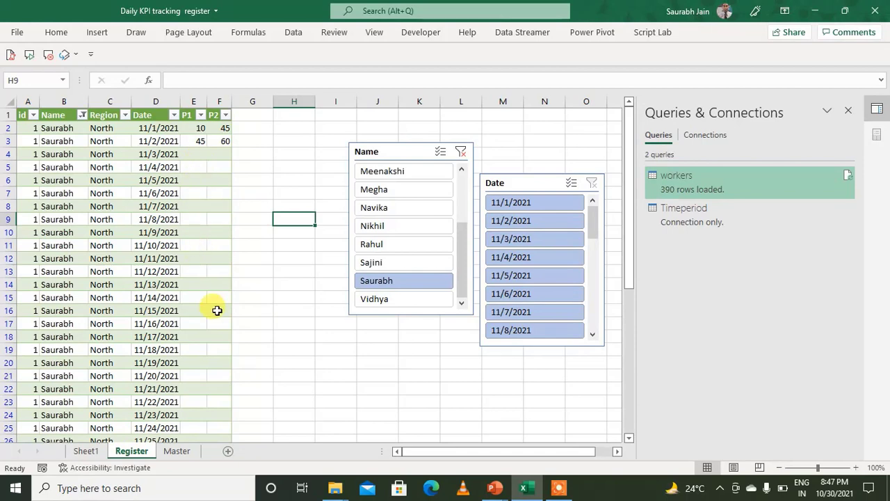
click(86, 451)
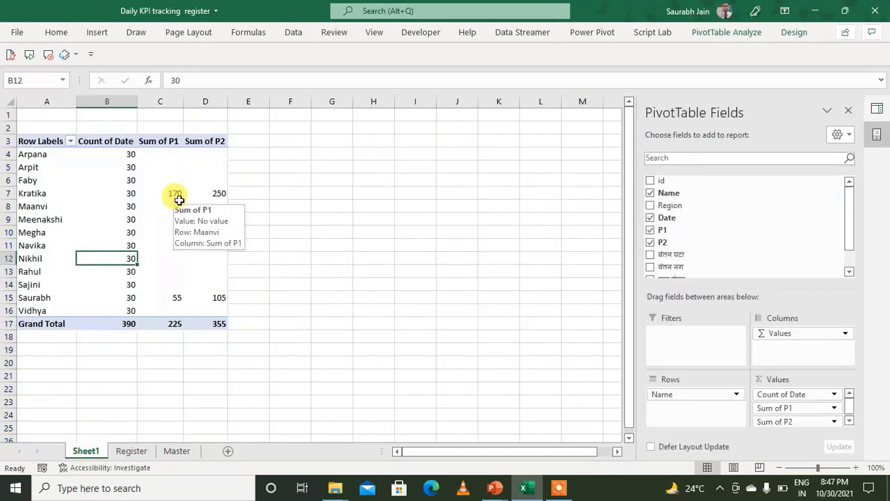
Set the Master sheet's Start Date in E2 to 1 dec 21
click(178, 451)
click(324, 142)
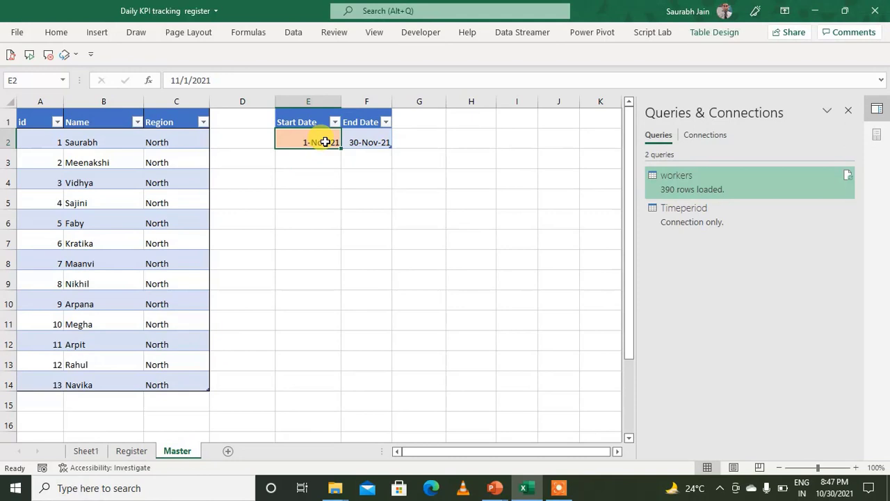
text(1)
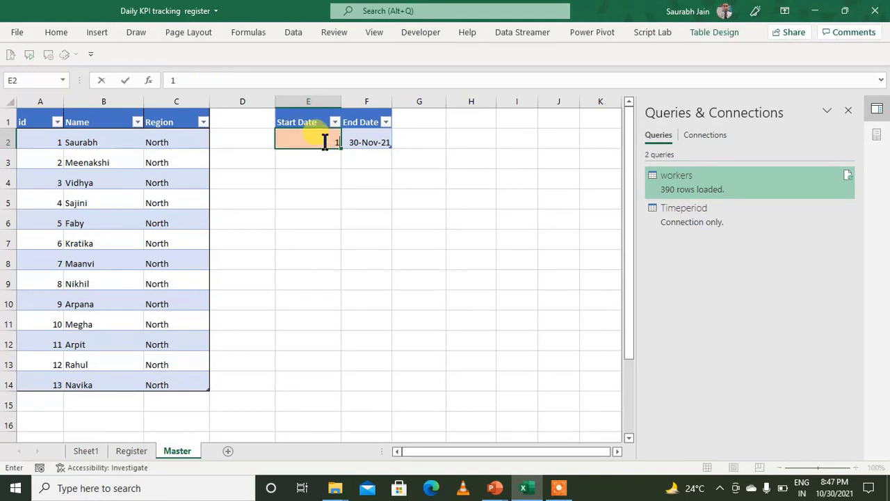
text( dec 21)
key(Return)
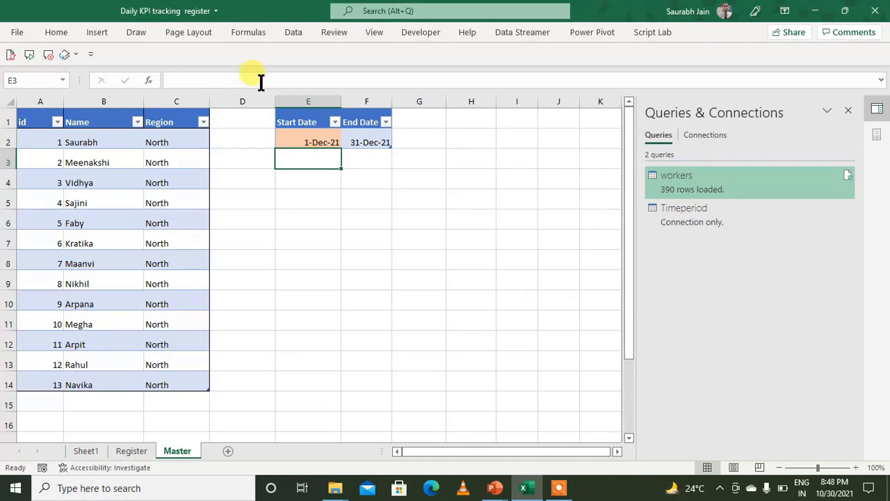
Run Data > Refresh All from the Register sheet to reload the December dates
click(131, 450)
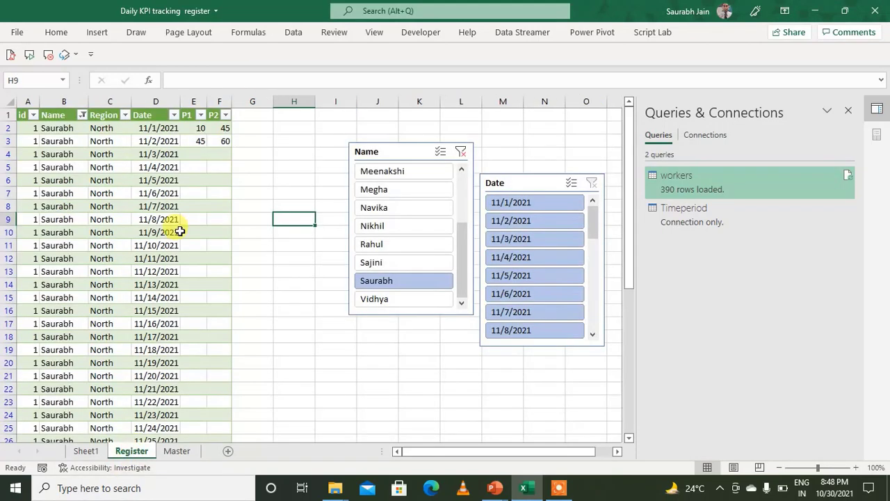
click(284, 31)
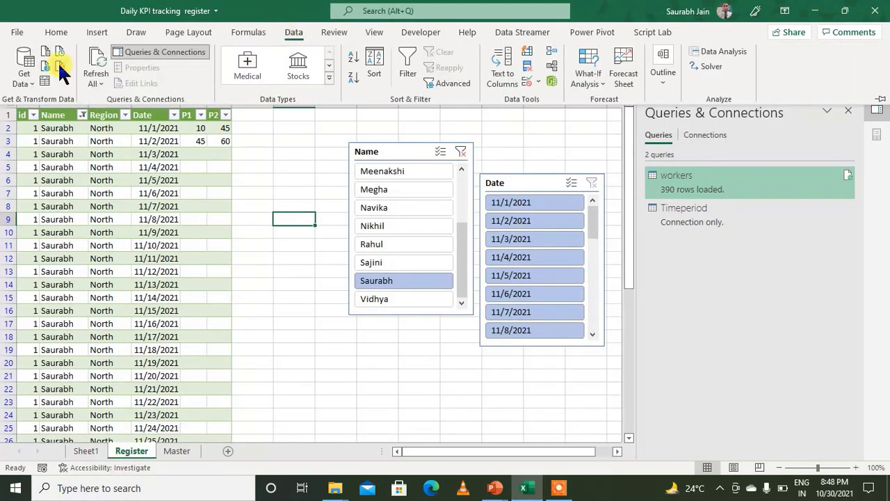
click(95, 82)
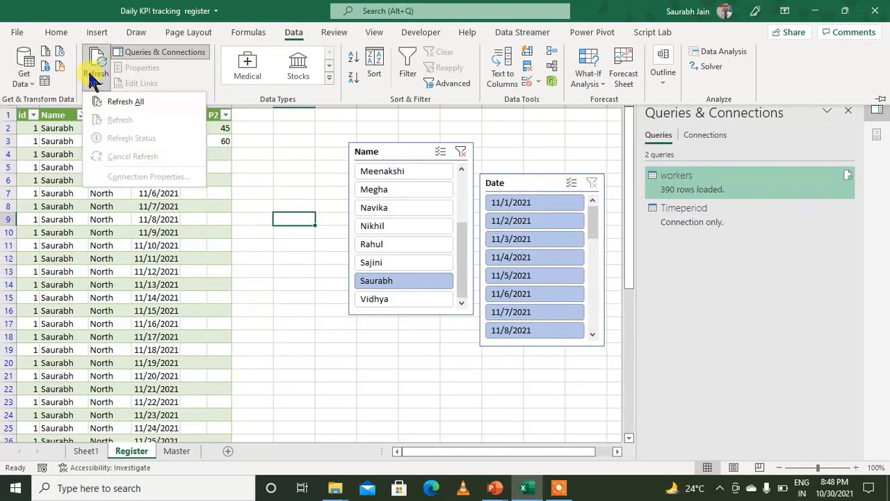
click(129, 98)
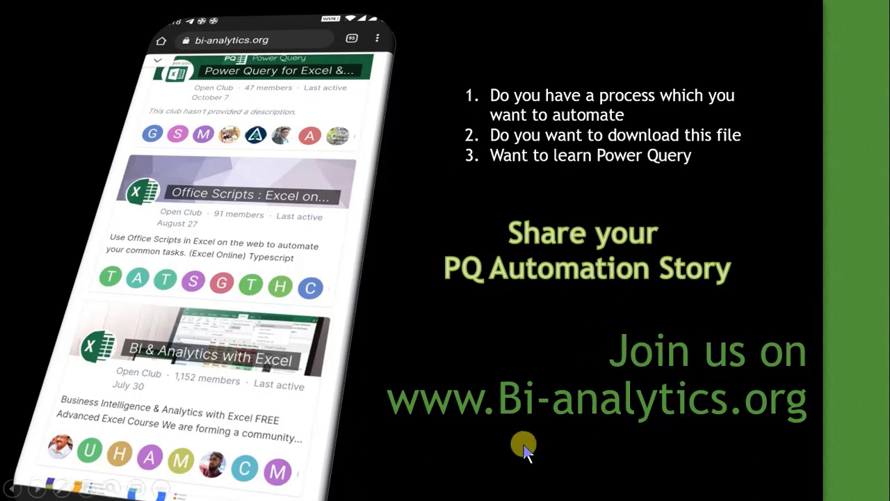
Advance the slideshow to the training course offers slide
click(692, 435)
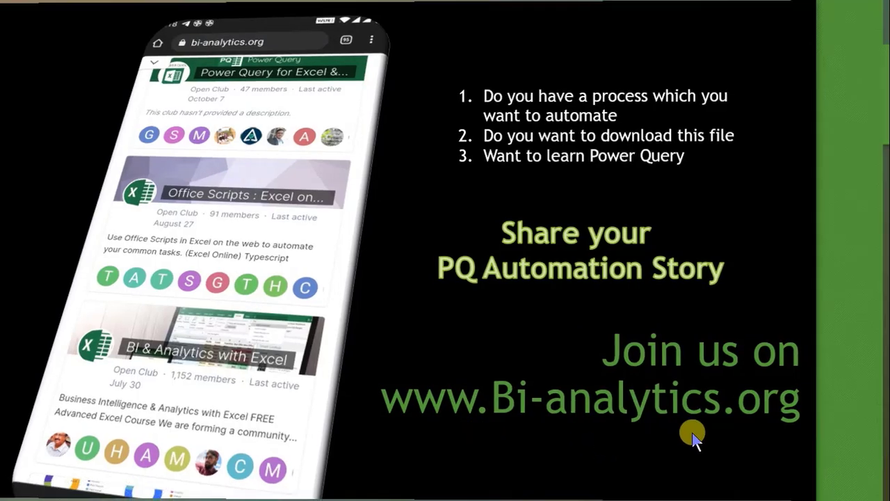